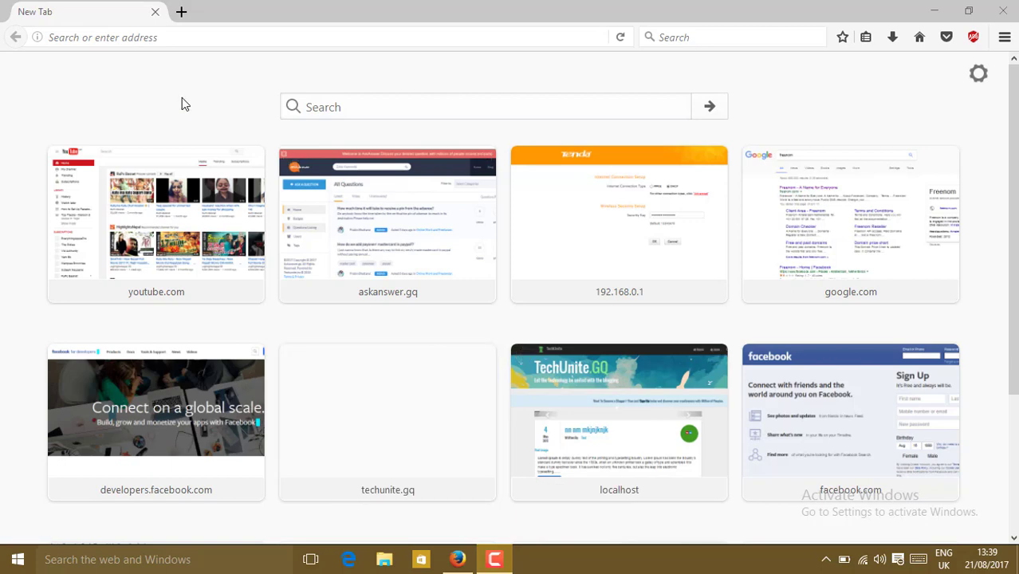
Search Google for freenom and open the Freenom - A Name for Everyone result
click(189, 38)
text(google.com/)
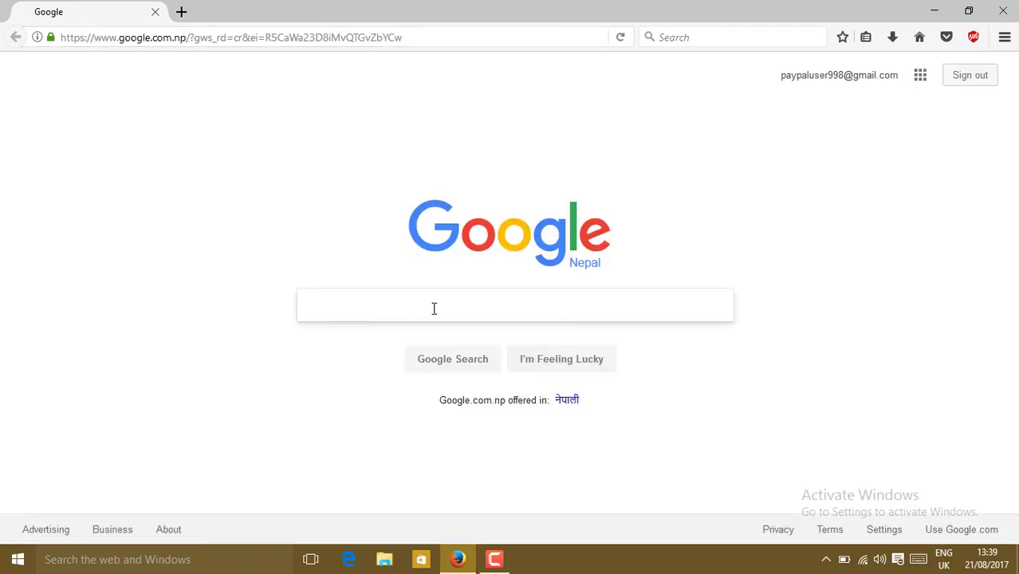
text(freenom)
key(Return)
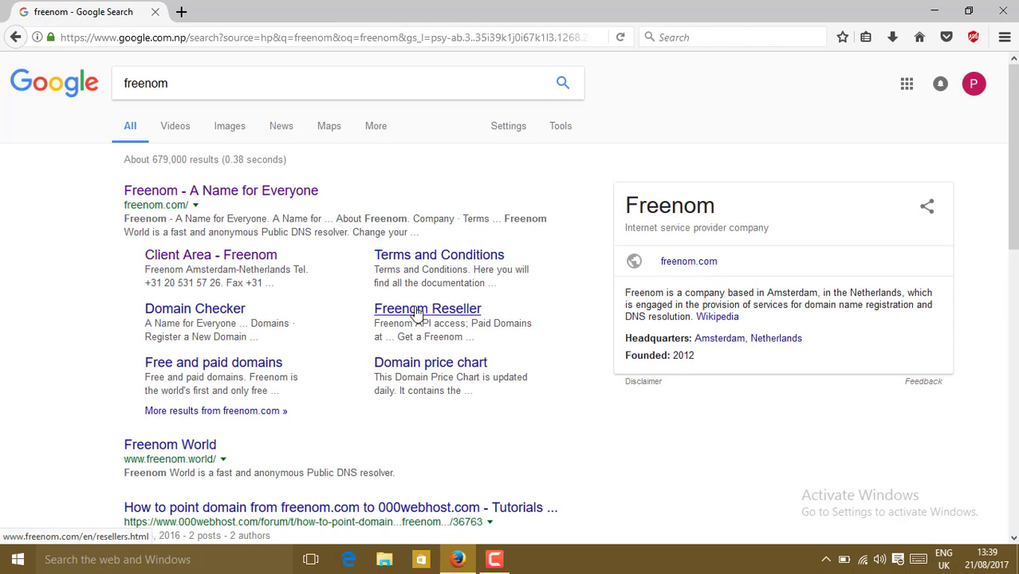
click(180, 199)
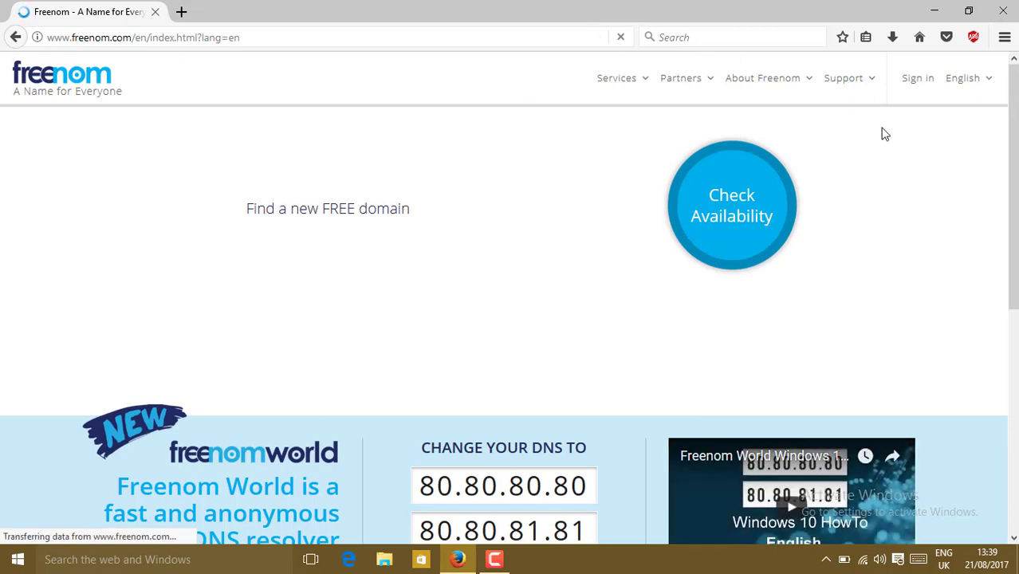
Try signing in to Freenom through Google social sign-in with a chosen Google account
click(919, 83)
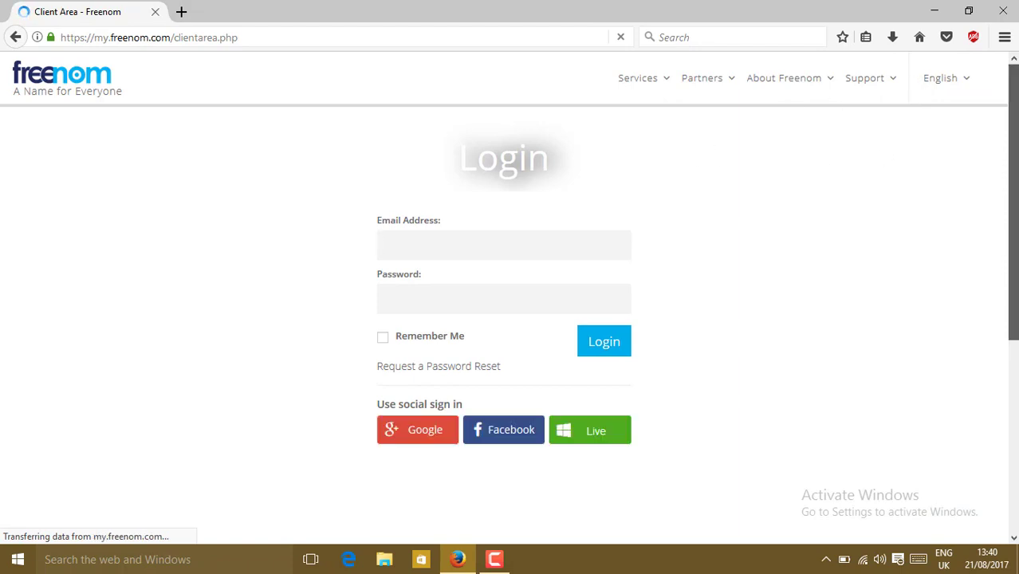
scroll(504, 335, down, 1)
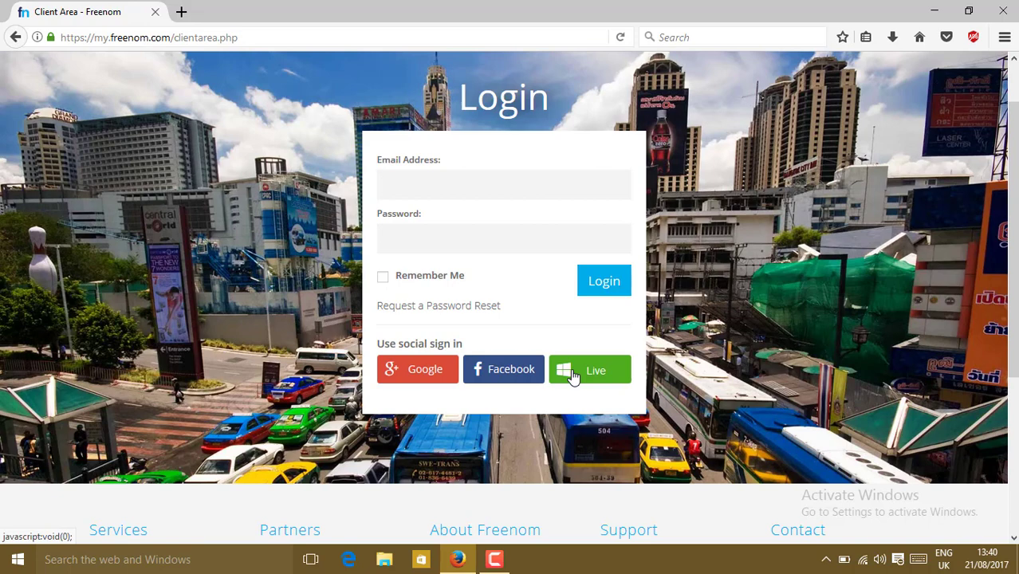
click(426, 367)
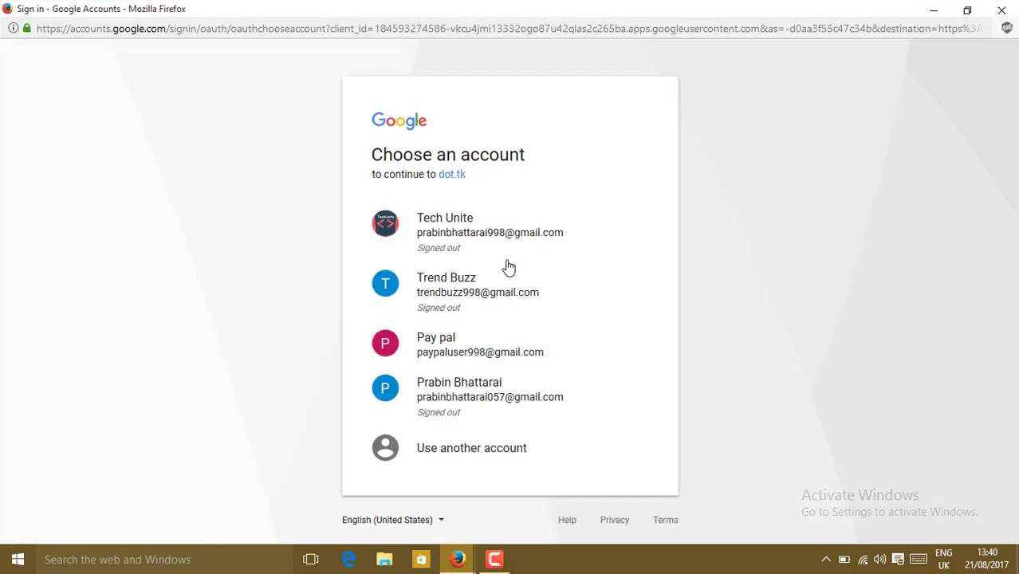
click(444, 345)
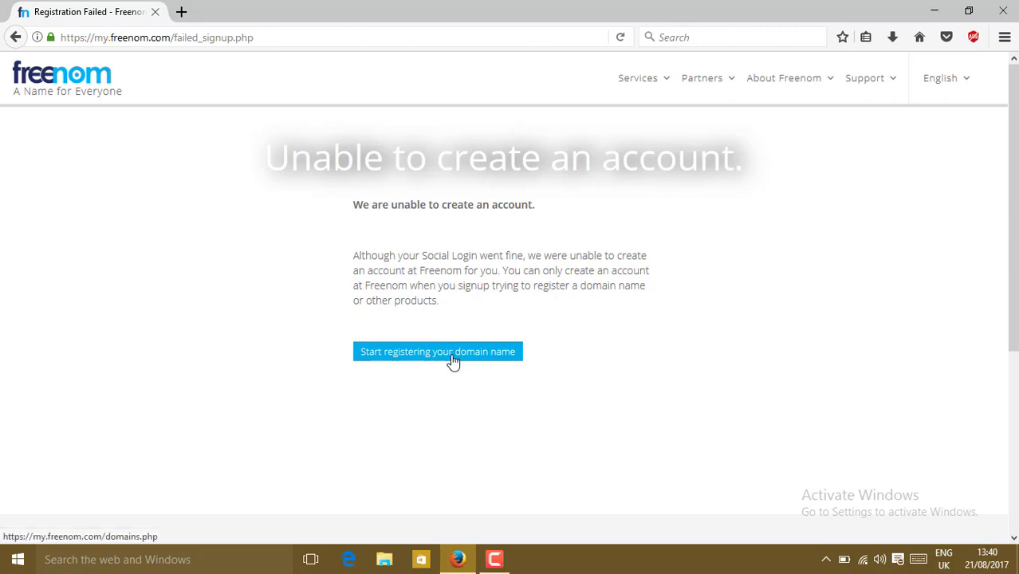
Start domain registration and check availability of the name techunitedemo
click(453, 362)
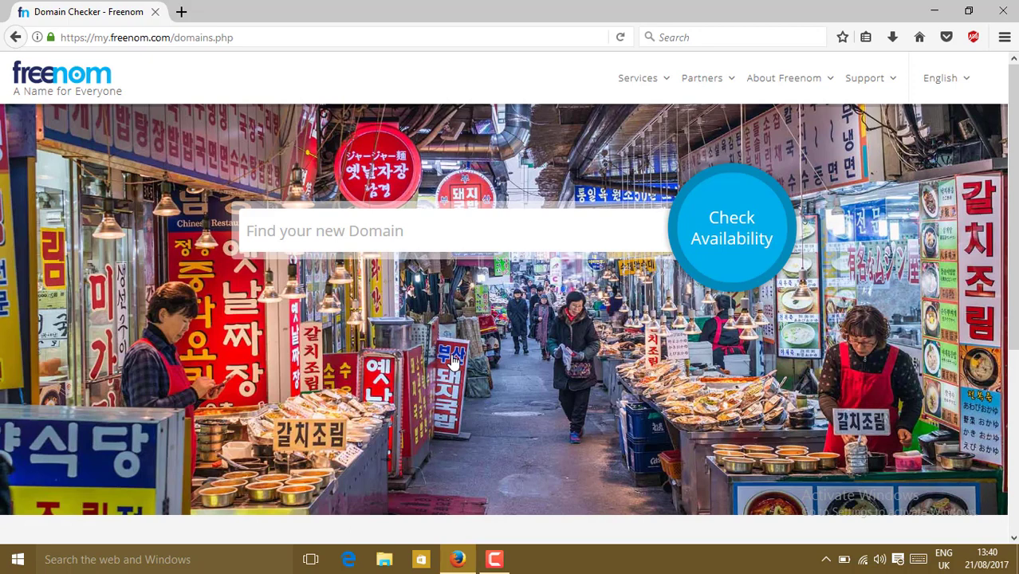
click(328, 230)
text(techunitedemo)
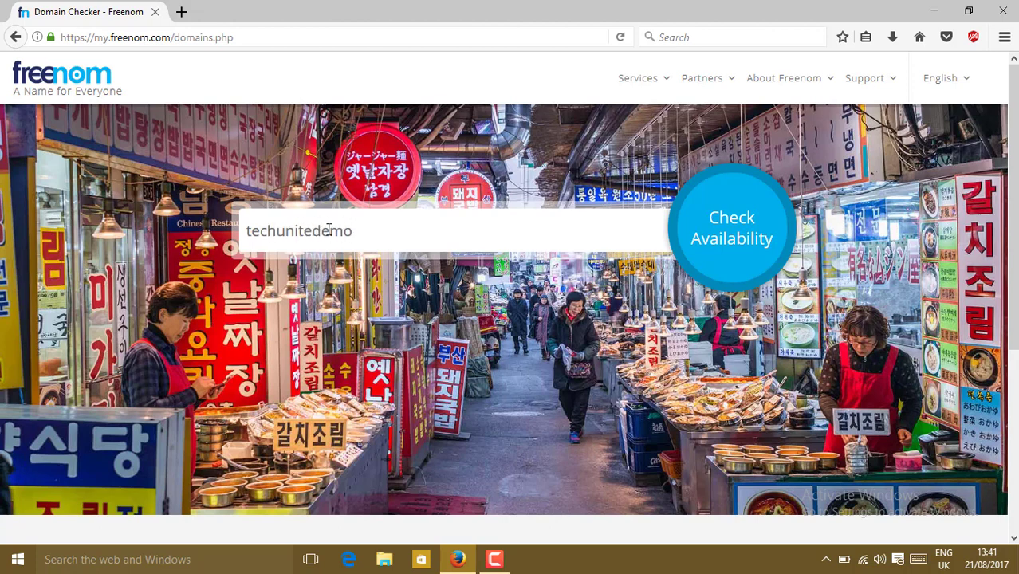
click(741, 226)
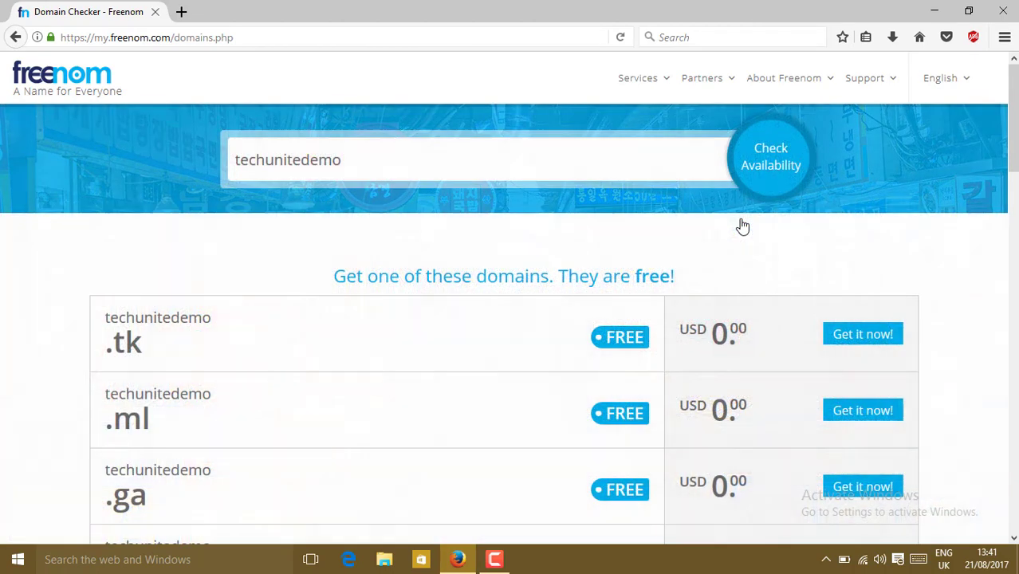
Select the free techunitedemo.gq domain with Get it now! to add it to the cart
scroll(510, 295, down, 3)
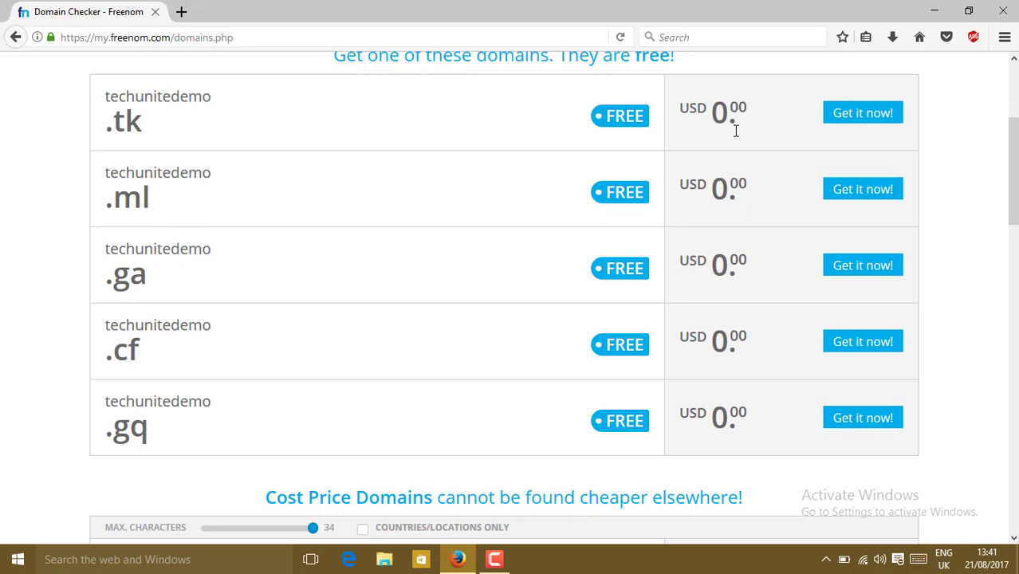
scroll(511, 319, down, 4)
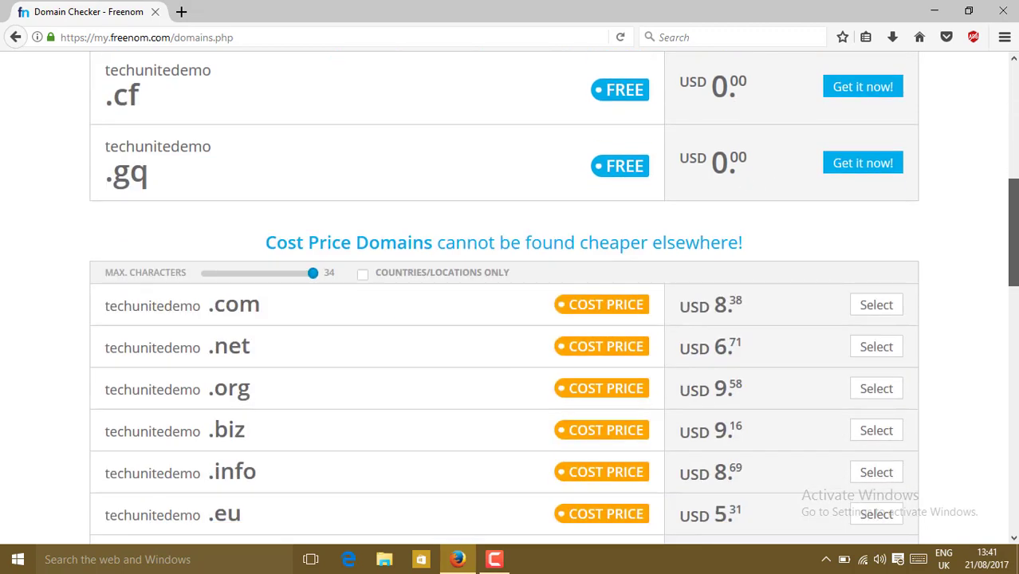
scroll(510, 319, down, 1)
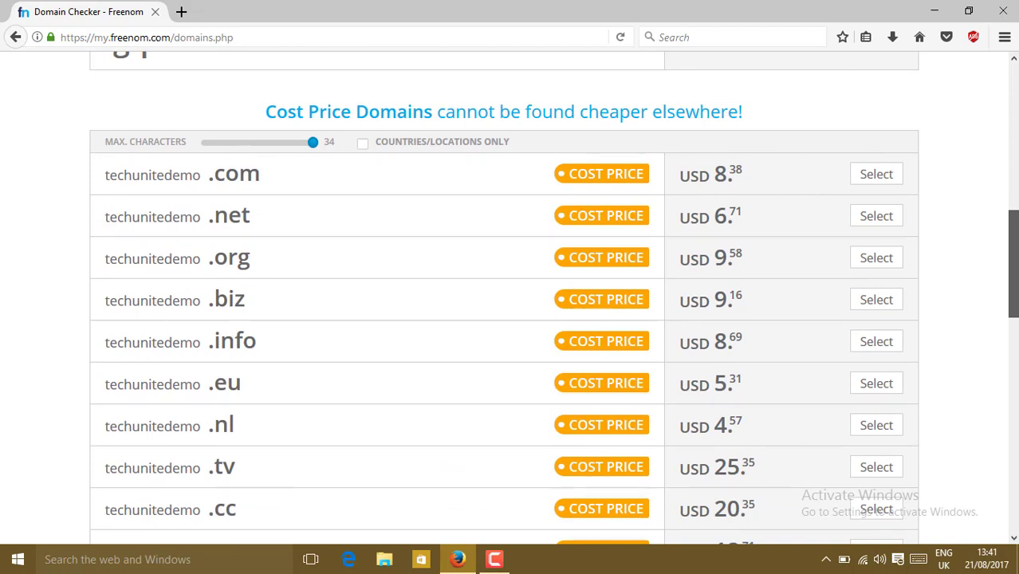
scroll(510, 319, up, 6)
scroll(1017, 162, down, 1)
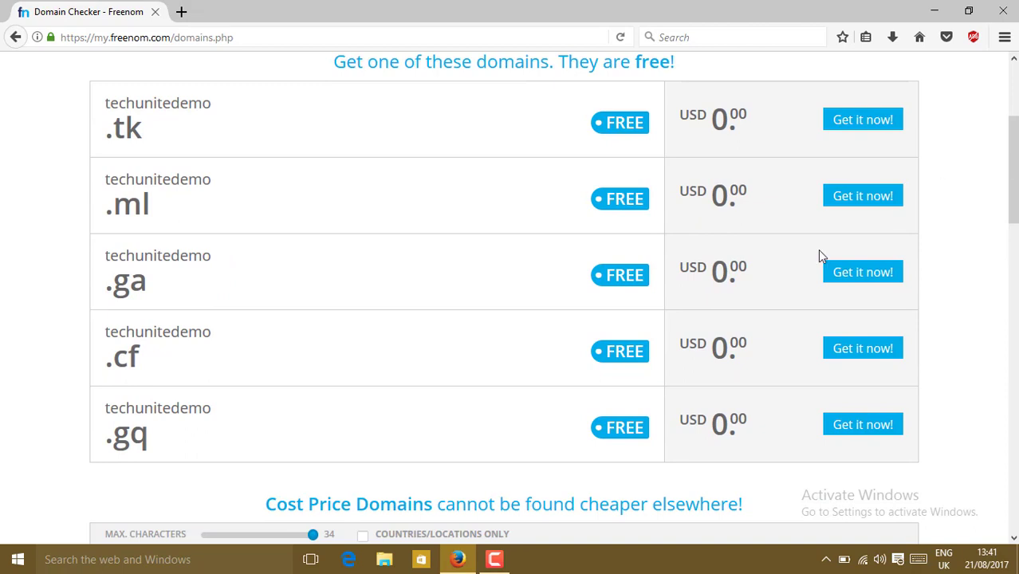
click(863, 426)
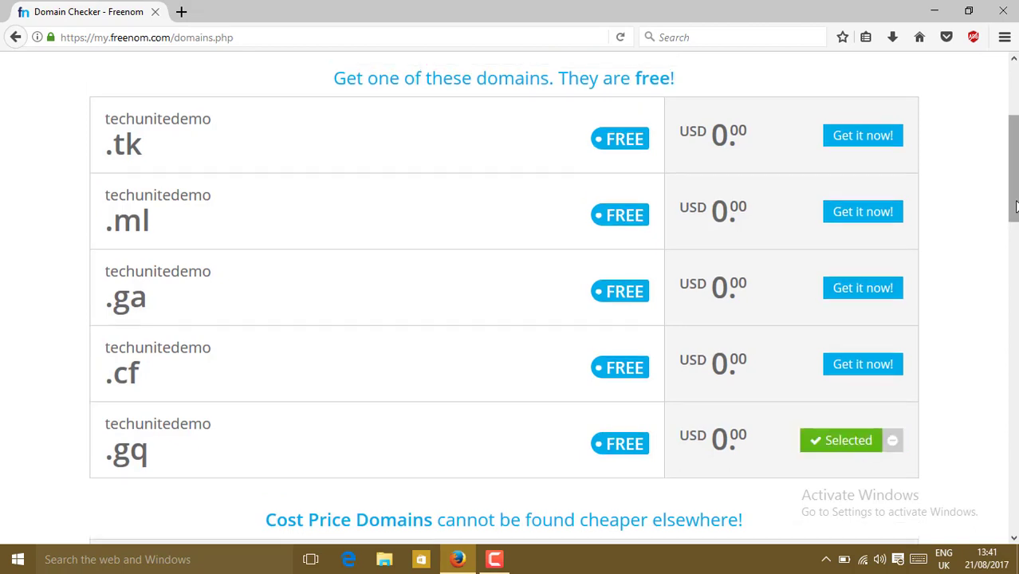
scroll(912, 187, up, 2)
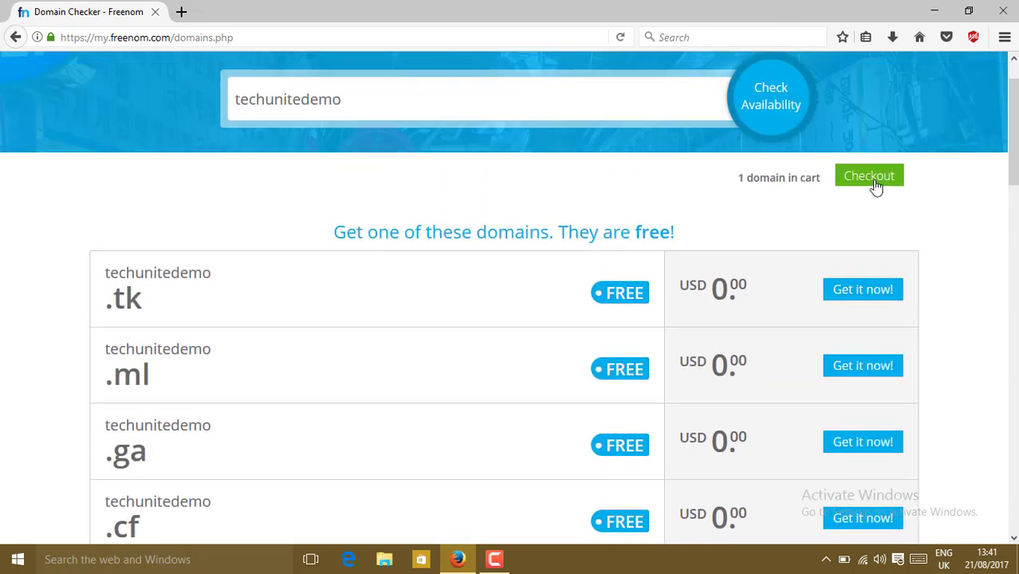
Check out techunitedemo.gq with a 12 Months @ FREE period and reach Review & Checkout
click(875, 186)
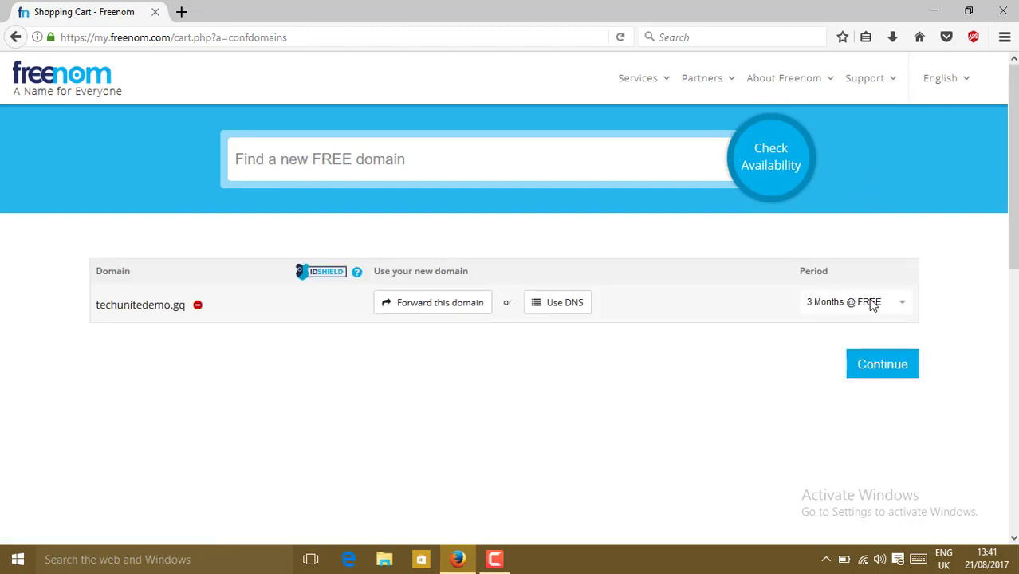
click(873, 305)
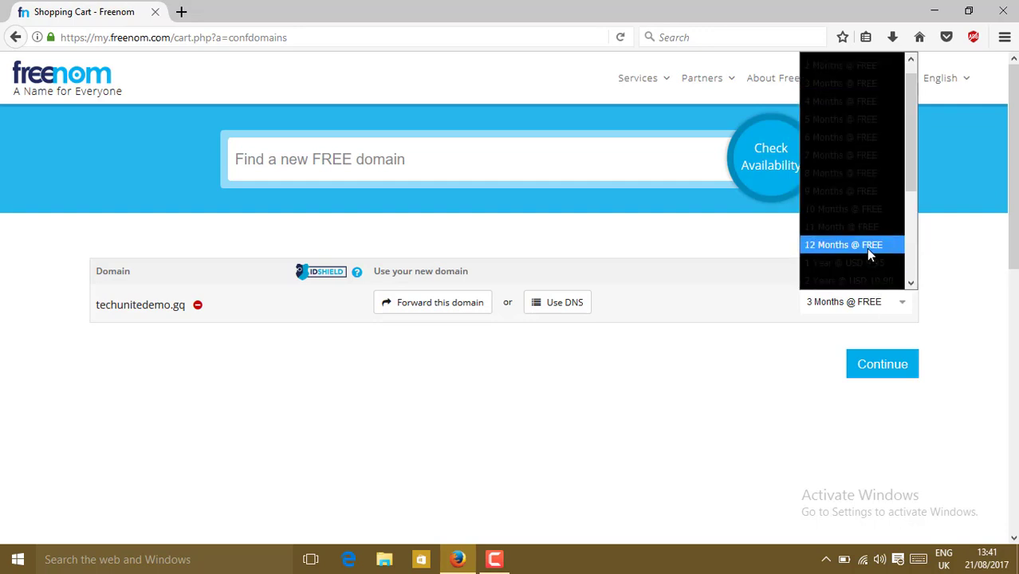
click(867, 247)
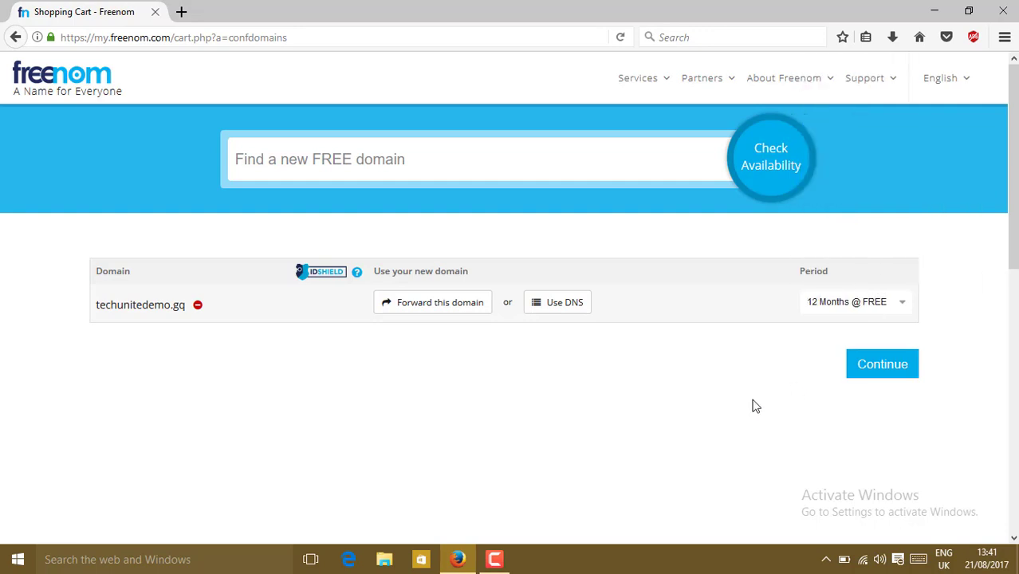
click(870, 367)
click(871, 367)
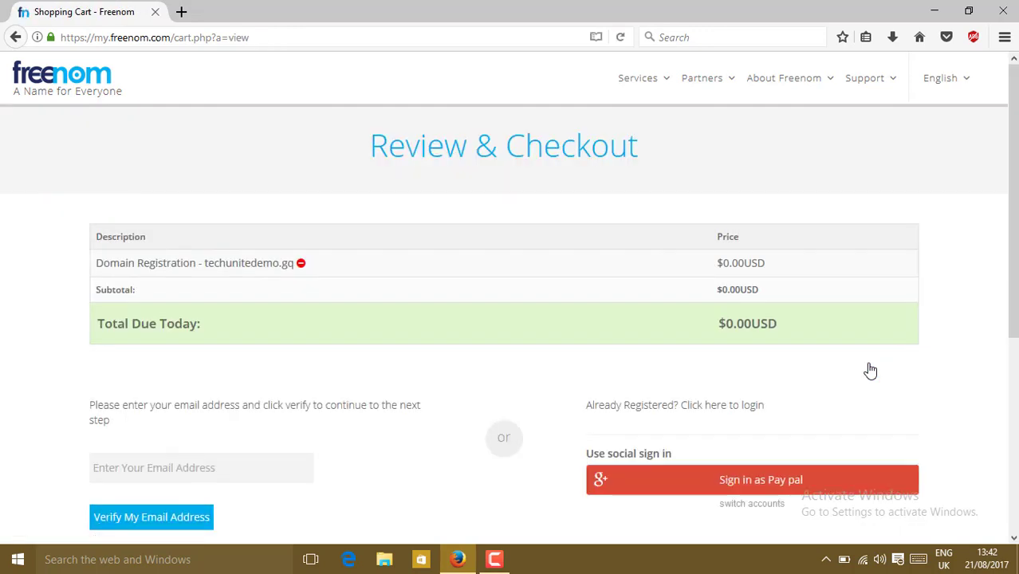
scroll(797, 343, down, 3)
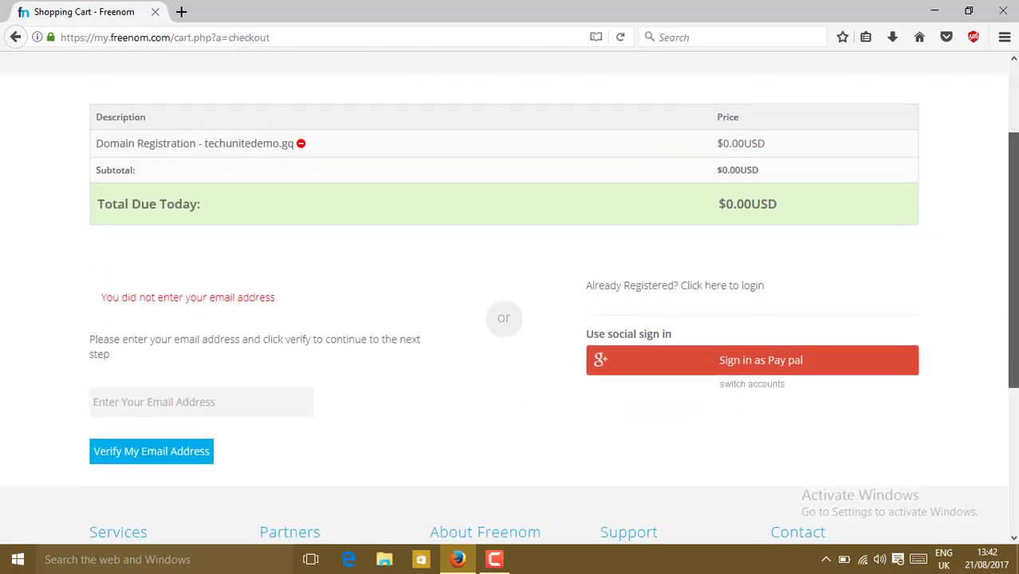
Sign in with Google at checkout and enter techunite as the company name
click(706, 373)
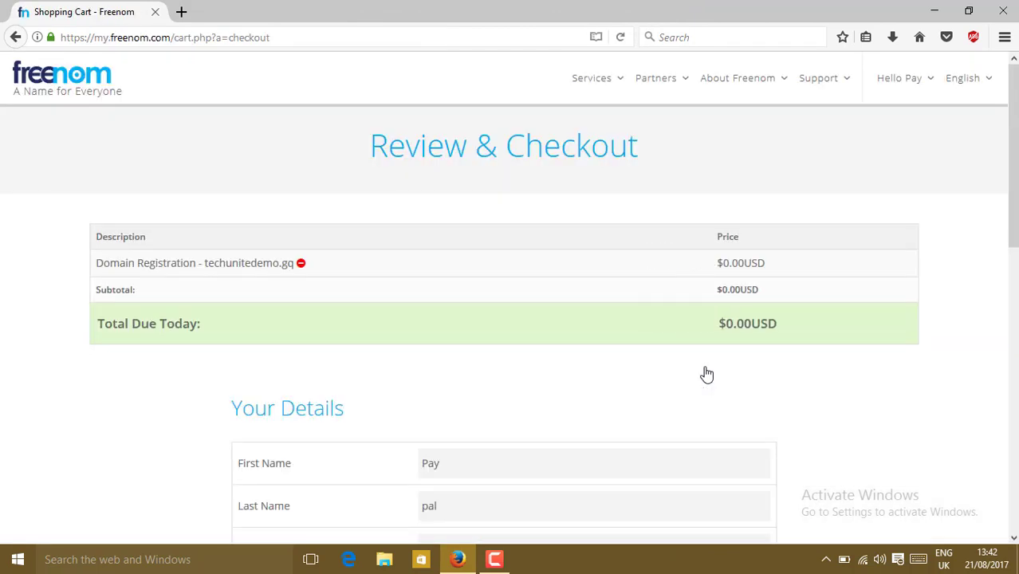
scroll(463, 232, down, 5)
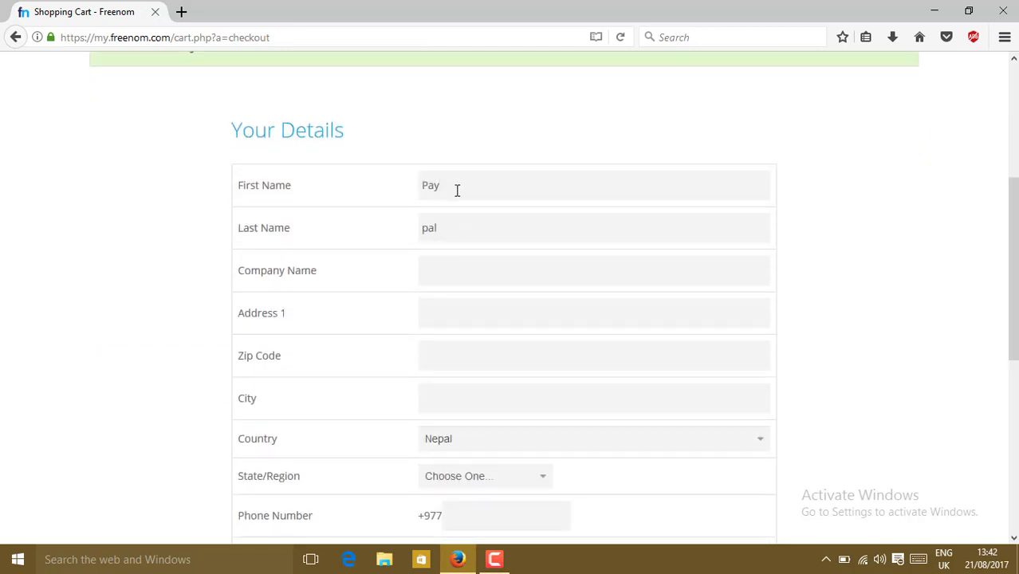
scroll(369, 153, down, 2)
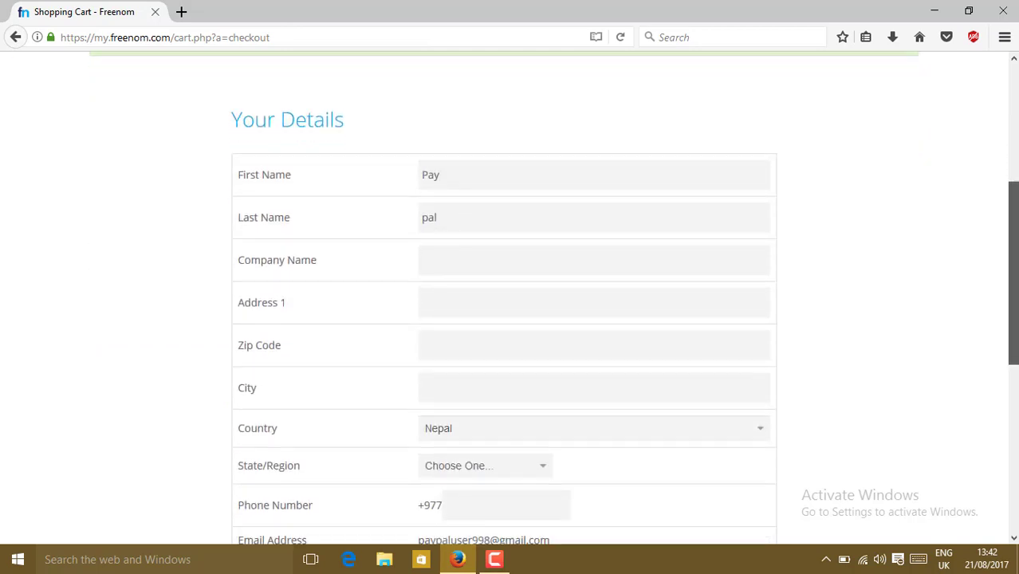
text(techunitws)
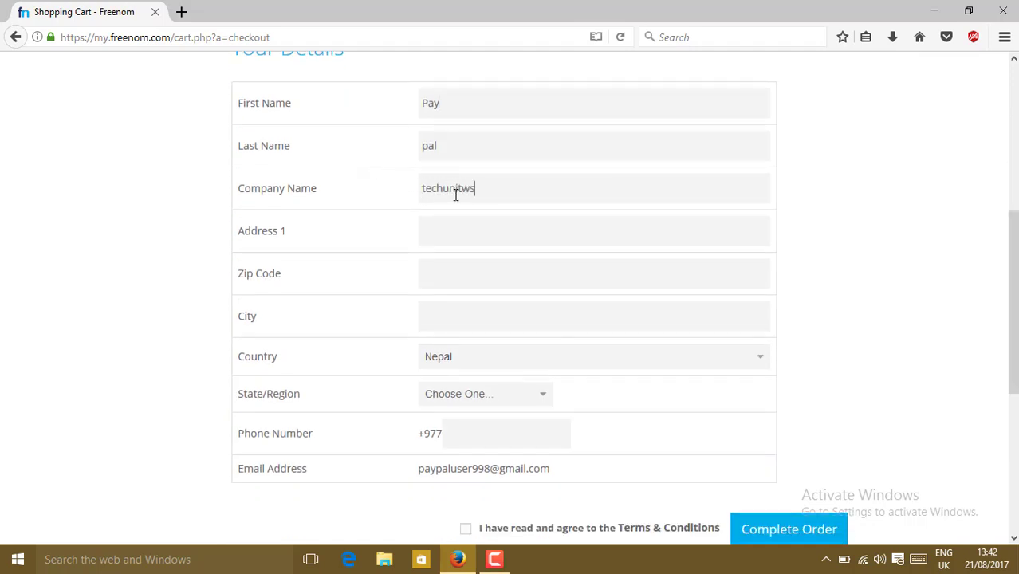
key(BackSpace)
key(BackSpace)
text(e)
Fill in the street address, zip code and city fields
click(465, 227)
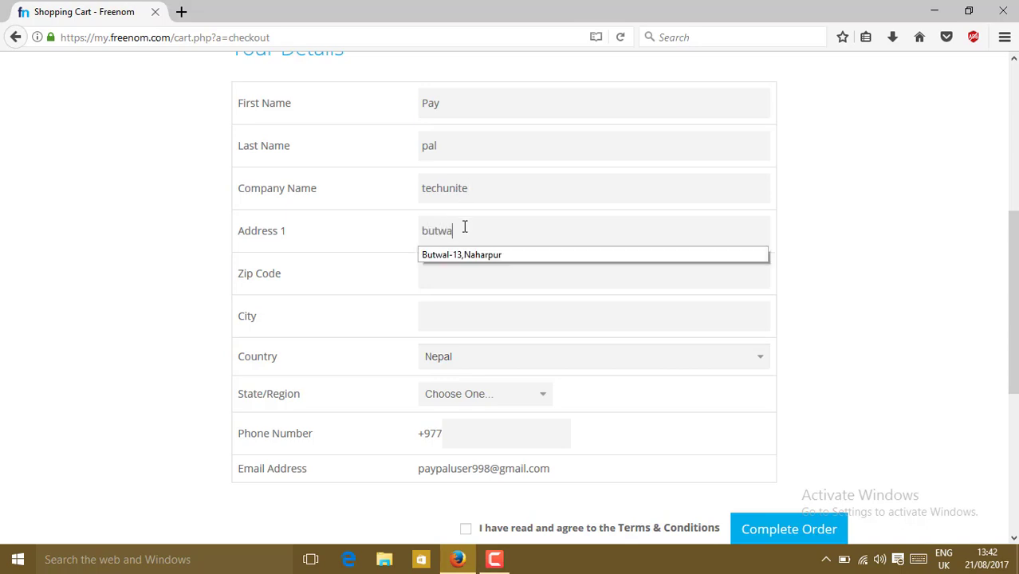
click(478, 255)
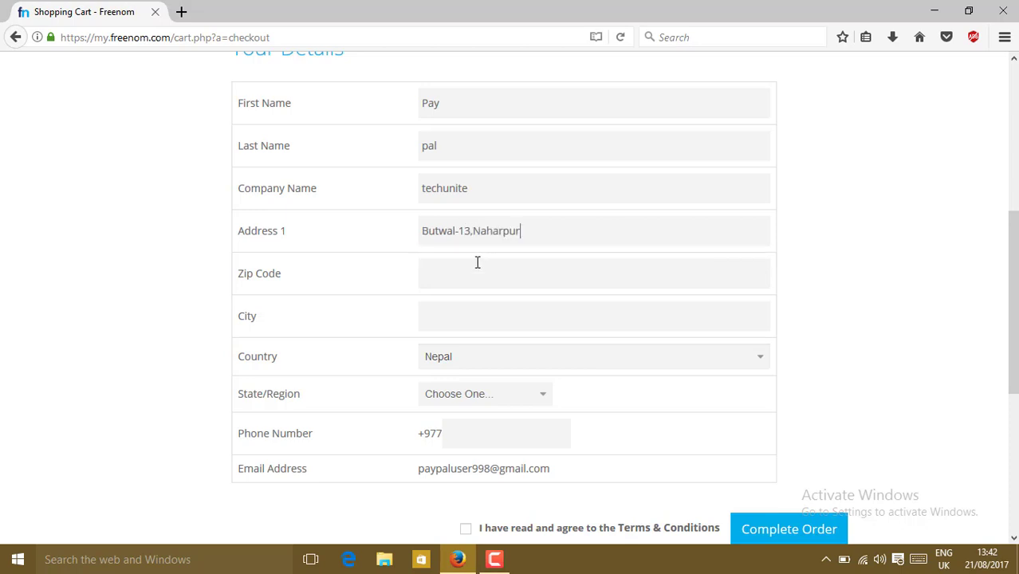
click(471, 284)
text(+977)
click(469, 308)
text(butwal)
Choose Pashchimanchal as the region, enter the phone number, and accept the terms
scroll(383, 302, down, 3)
click(495, 256)
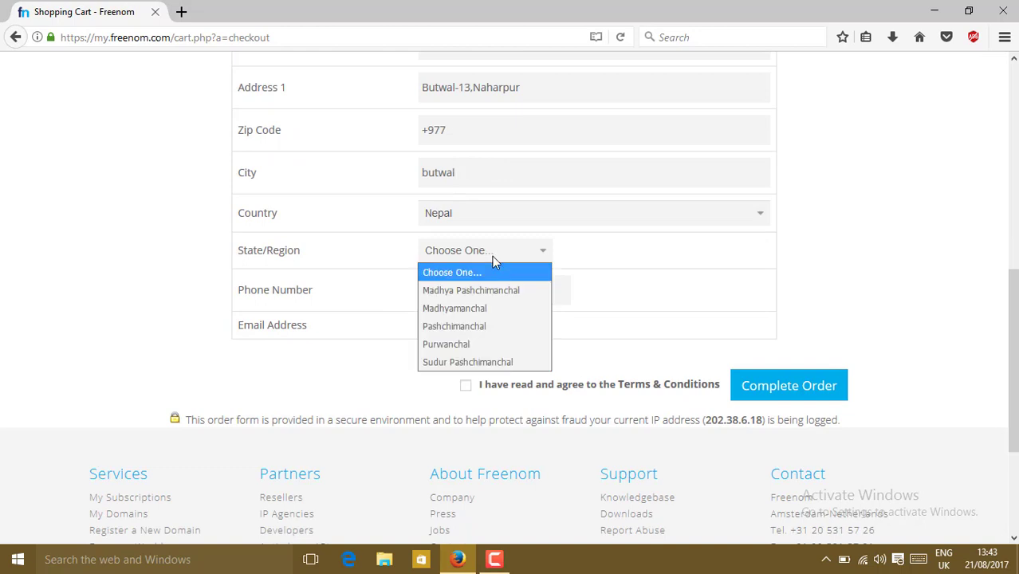
click(450, 326)
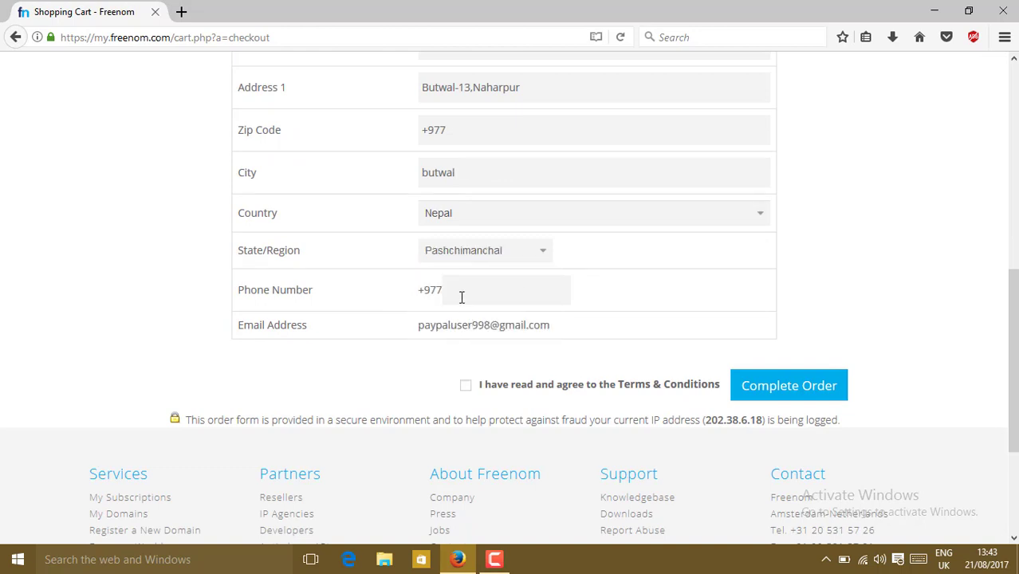
click(461, 295)
click(466, 387)
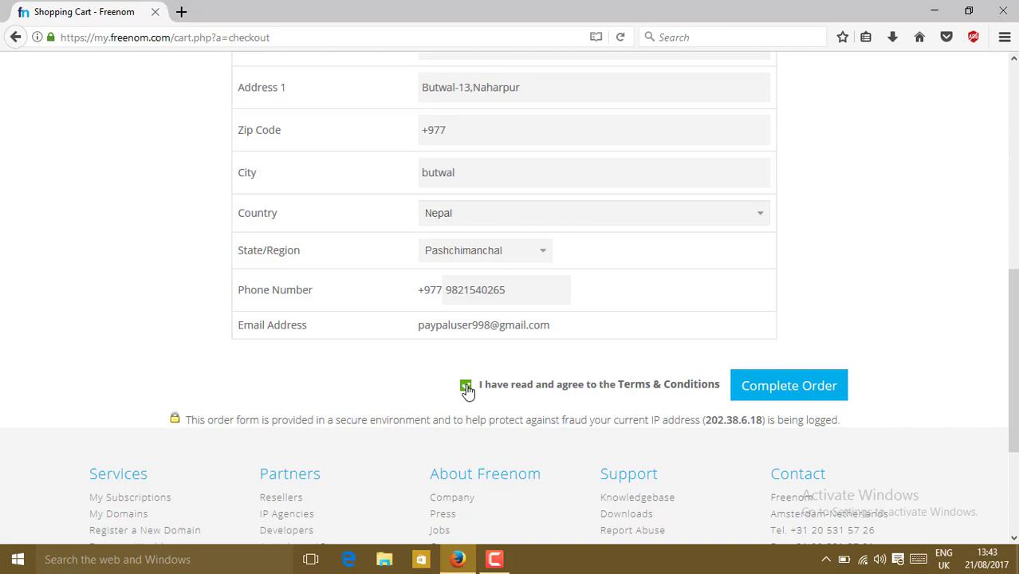
Submit the free domain order and go to the Freenom Client Area
click(776, 396)
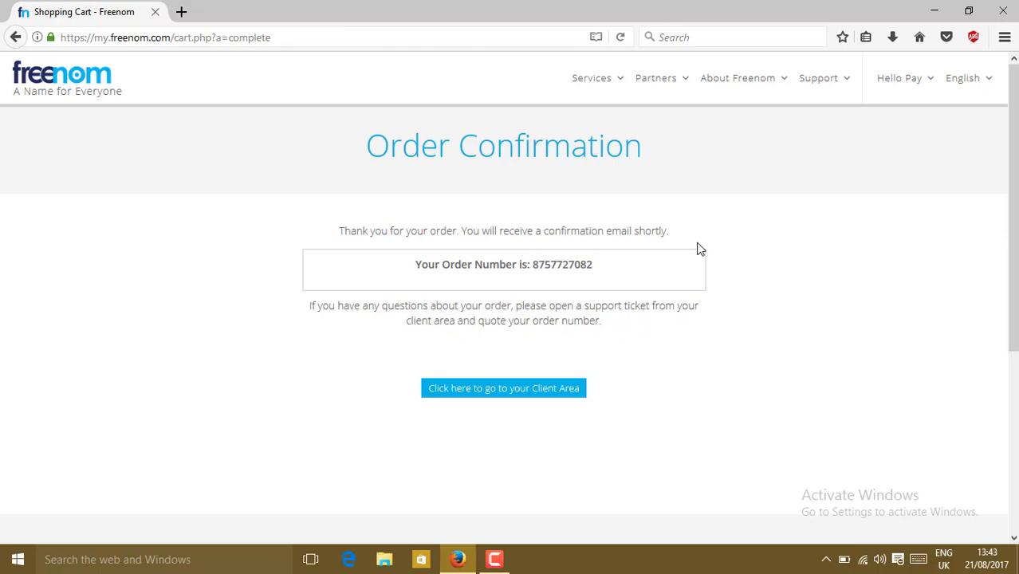
click(467, 396)
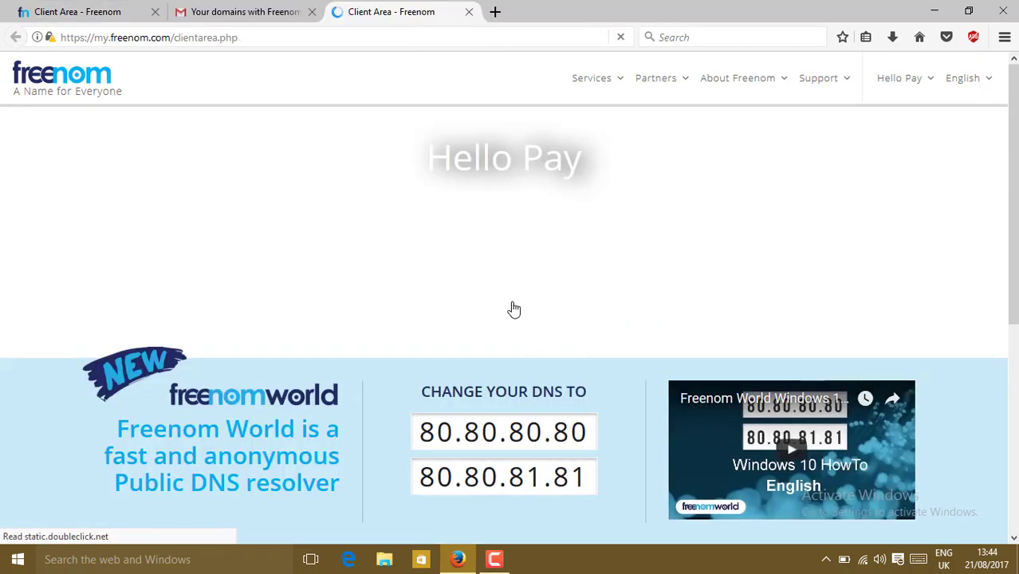
Open techunitedemo.gq from My Domains and view its Nameservers settings
click(596, 80)
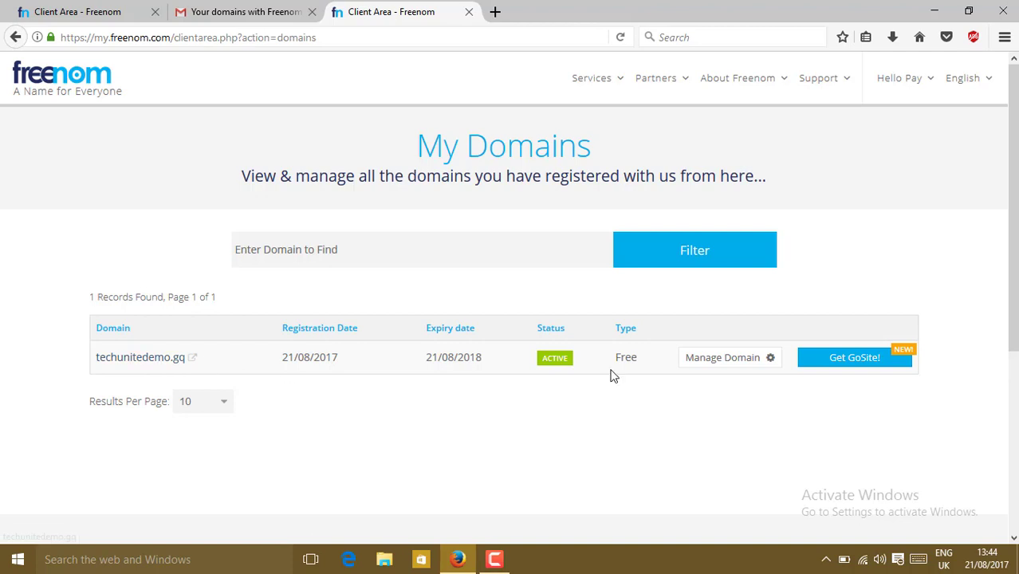
click(771, 361)
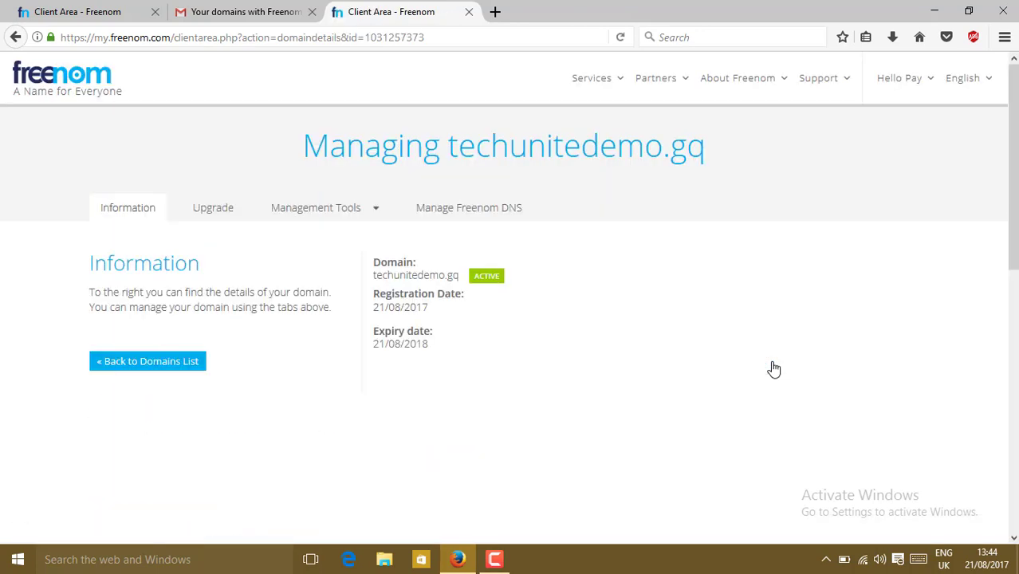
click(345, 217)
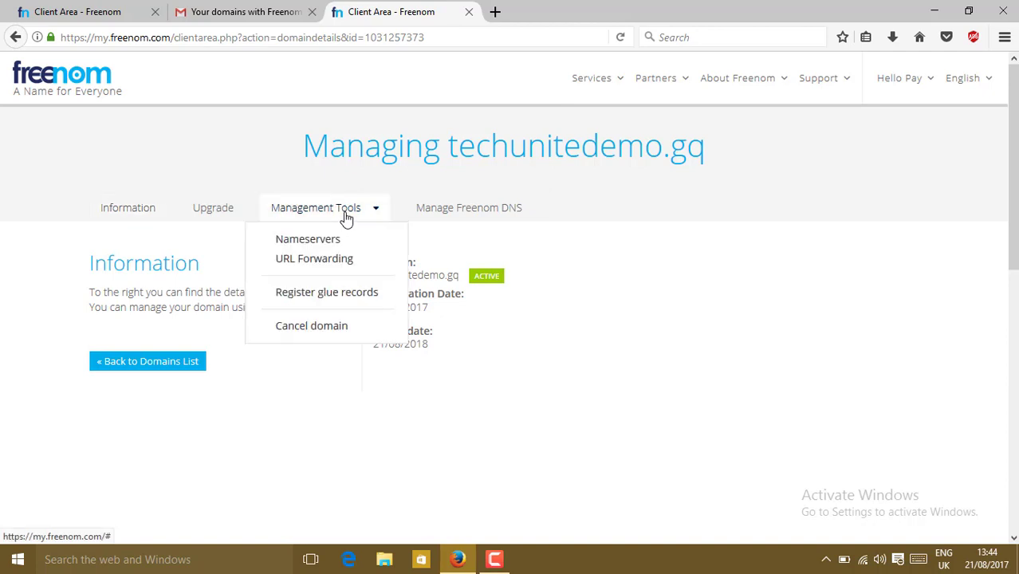
click(306, 243)
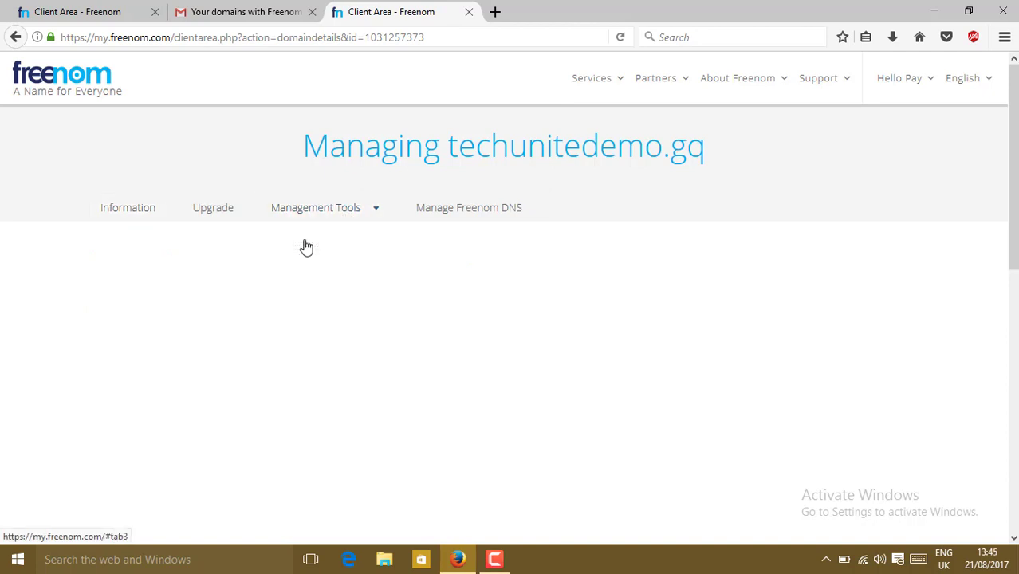
In a new tab, search for infinite free hosting and open the InfinityFree website
click(494, 13)
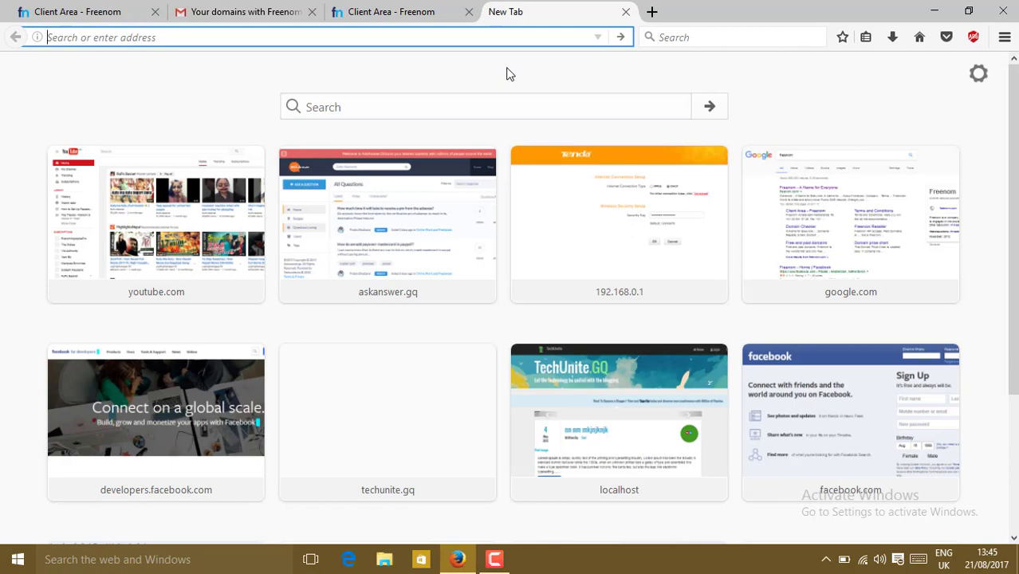
text(infinite)
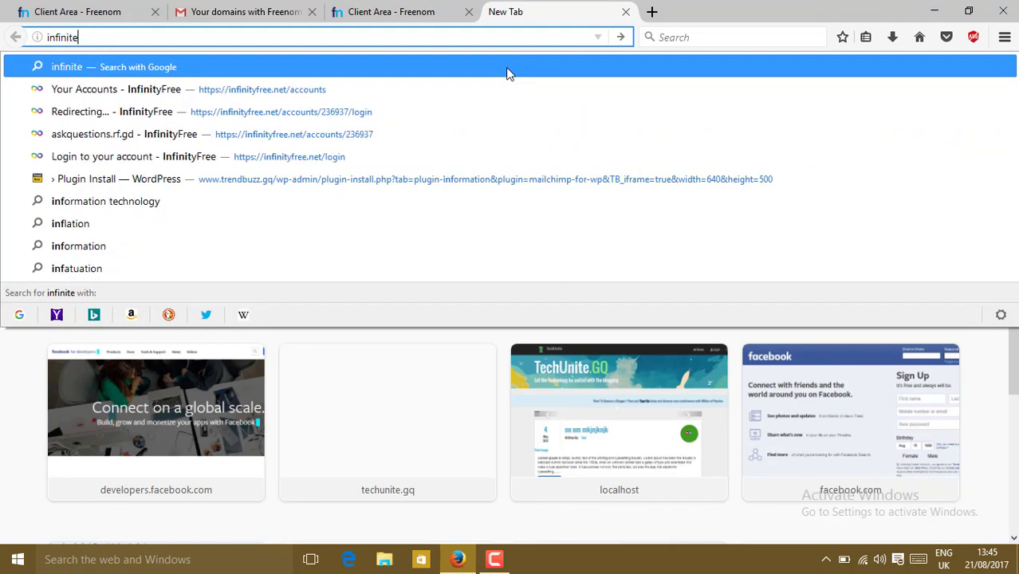
text( free hiat)
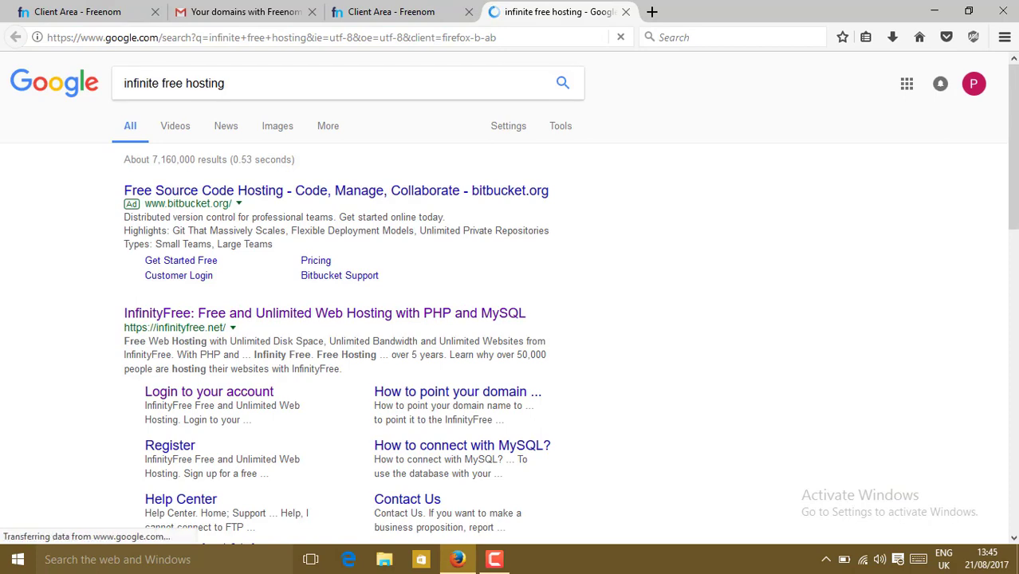
scroll(271, 189, down, 3)
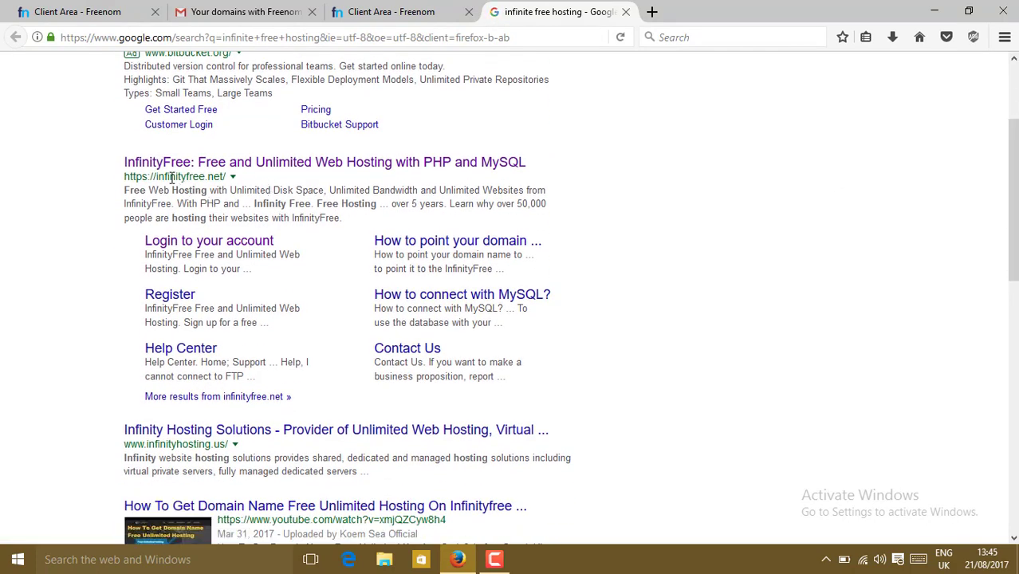
click(239, 168)
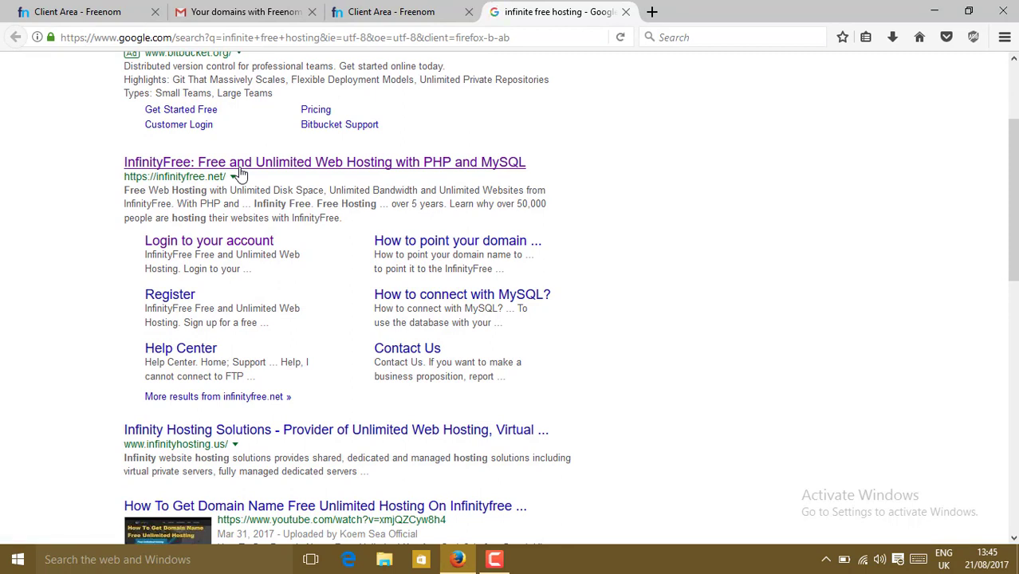
click(169, 165)
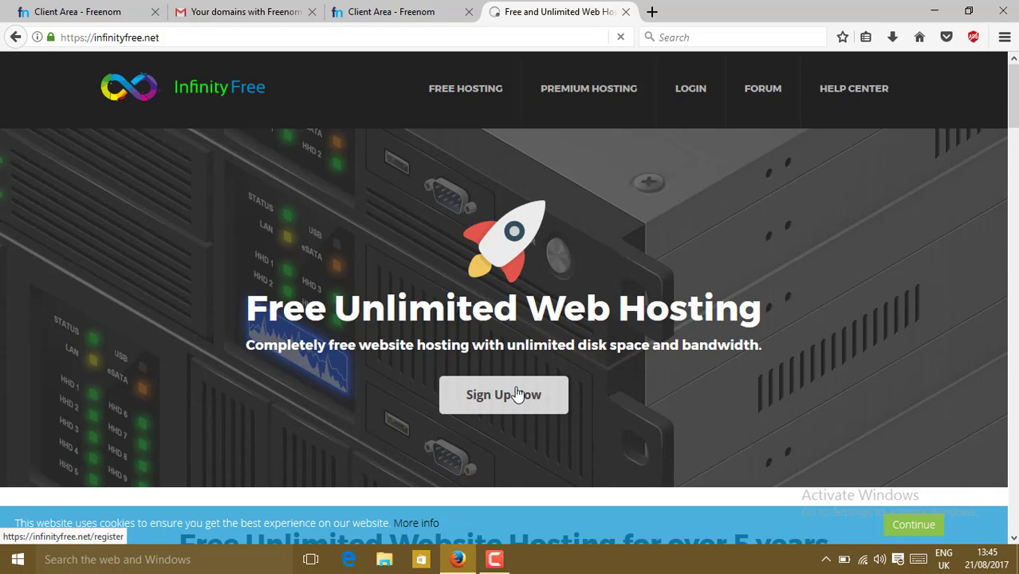
Open InfinityFree's sign-up form and enter the e-mail address, password and password confirmation
click(517, 394)
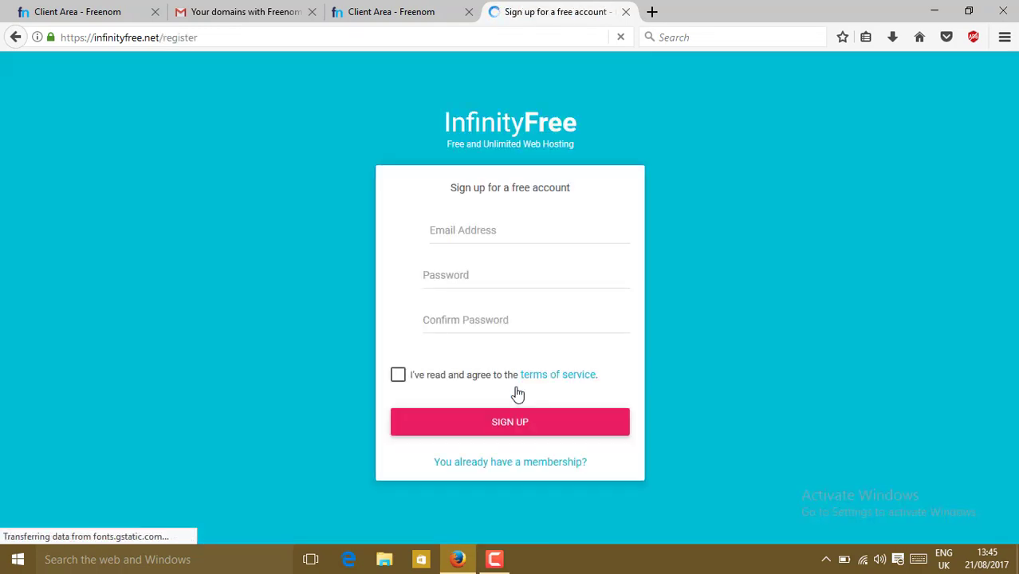
click(462, 228)
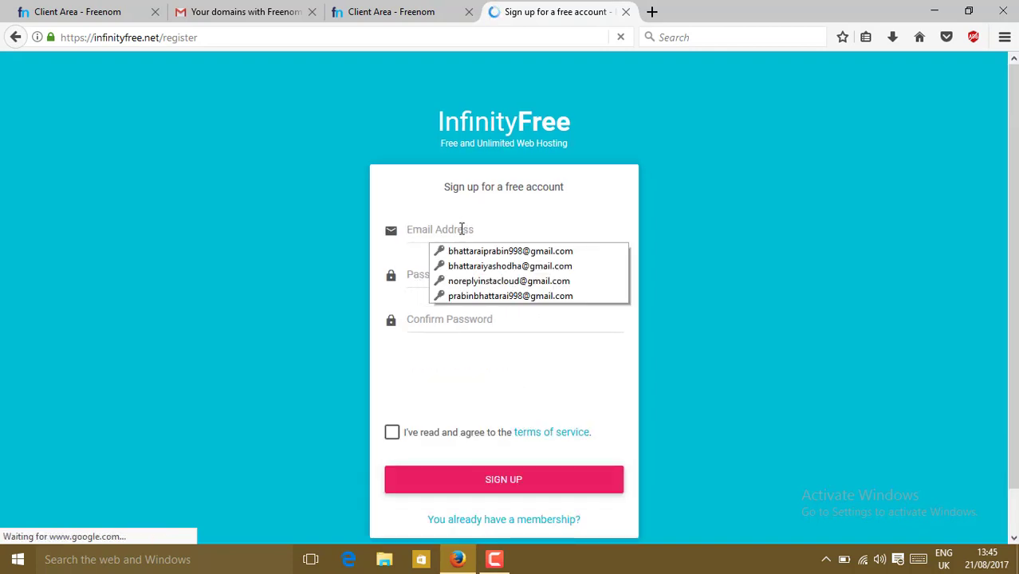
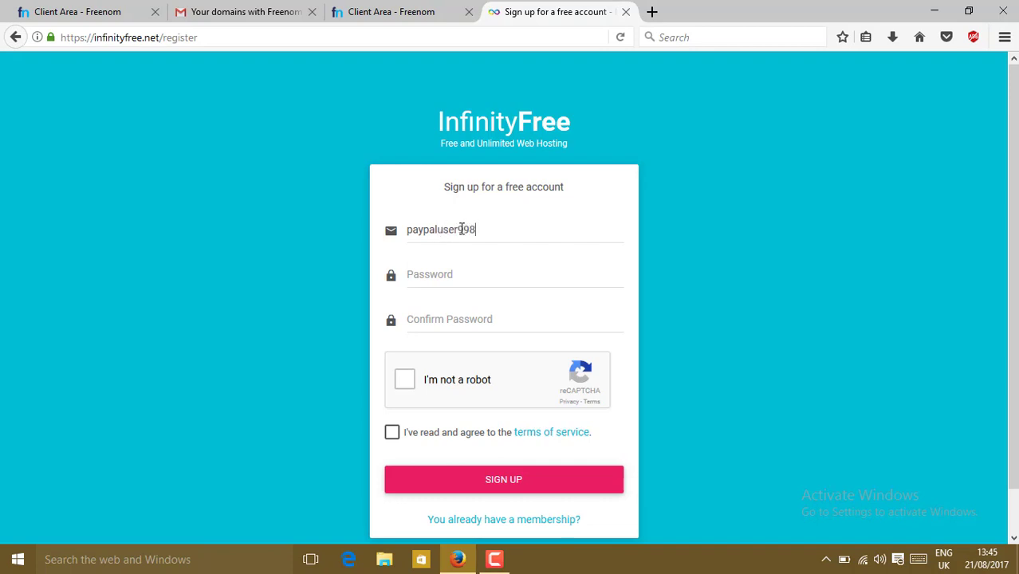
click(454, 274)
text(•••••)
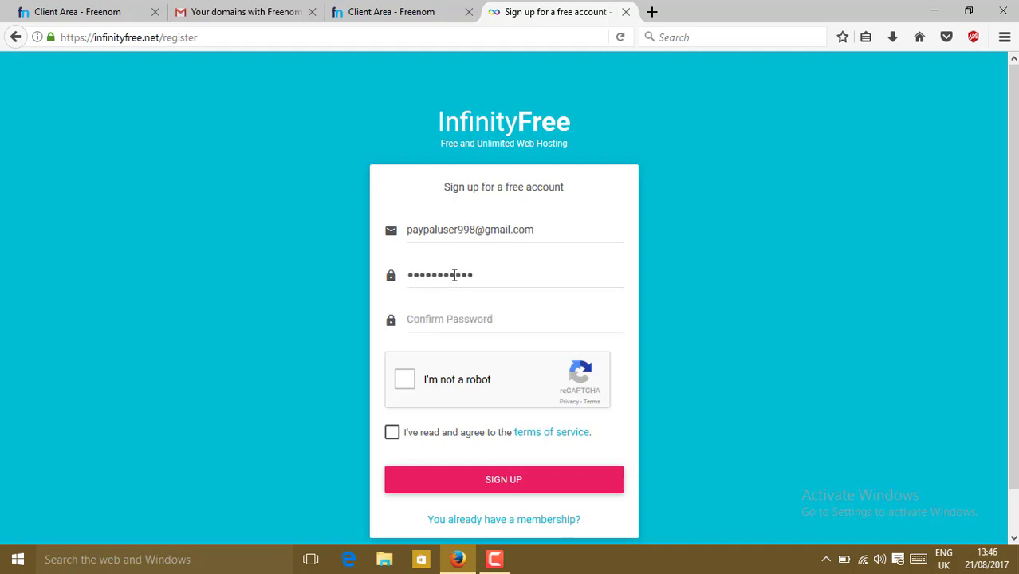
key(Tab)
text(•••••••••)
Pass the reCAPTCHA road-image challenge, accept the terms of service, and submit the sign-up
click(405, 381)
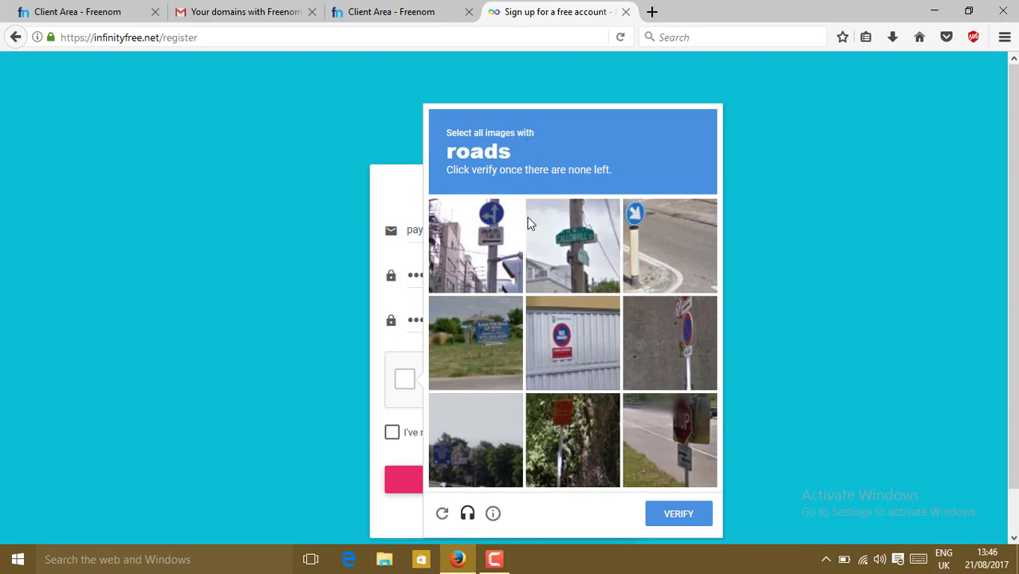
click(675, 267)
click(479, 358)
click(702, 442)
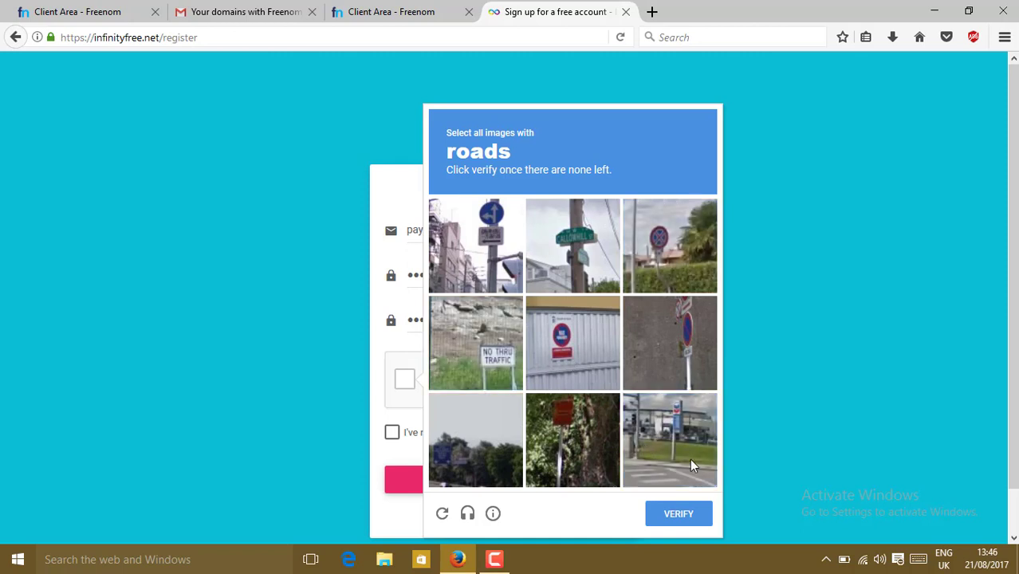
click(690, 462)
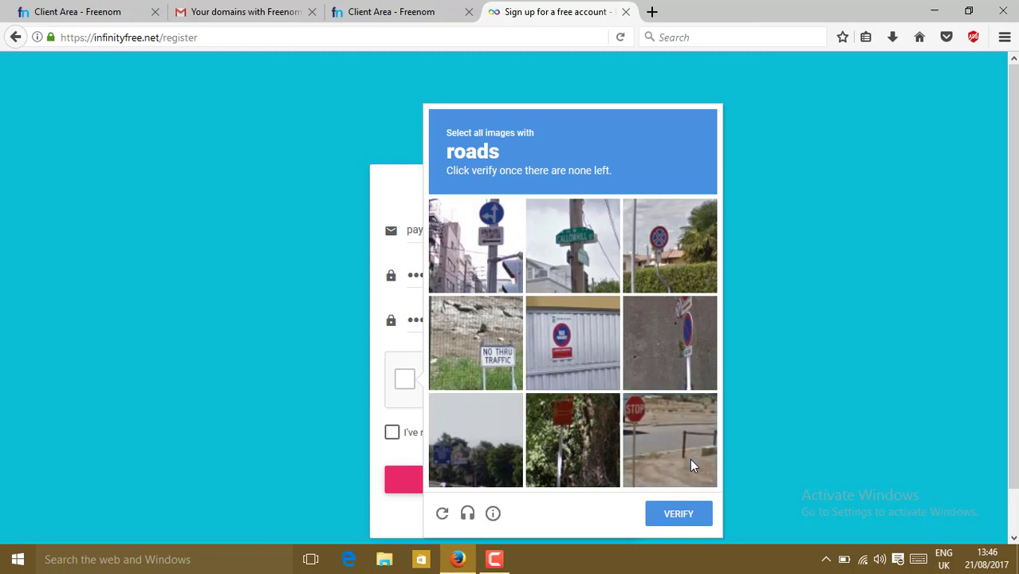
click(692, 465)
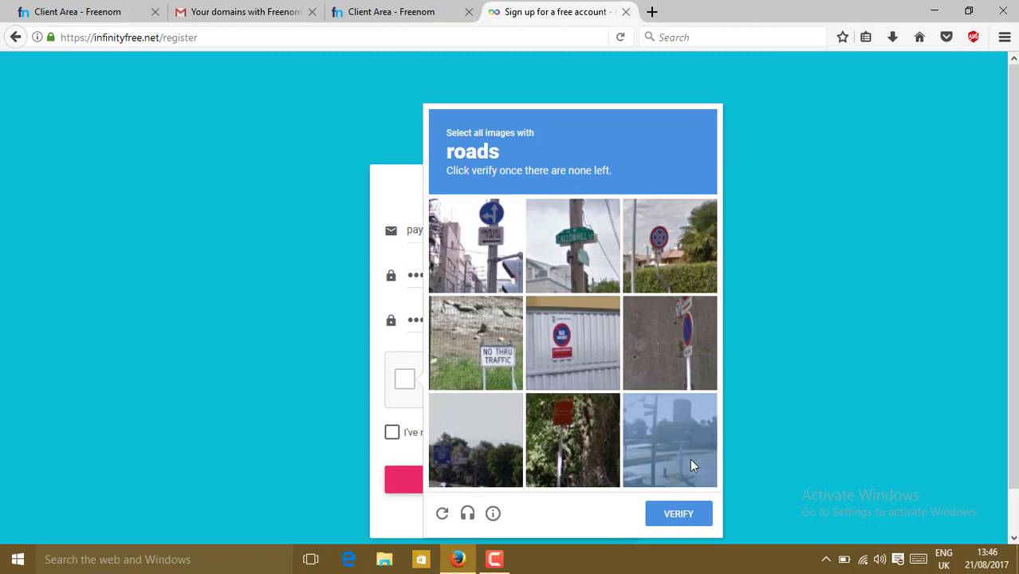
click(691, 465)
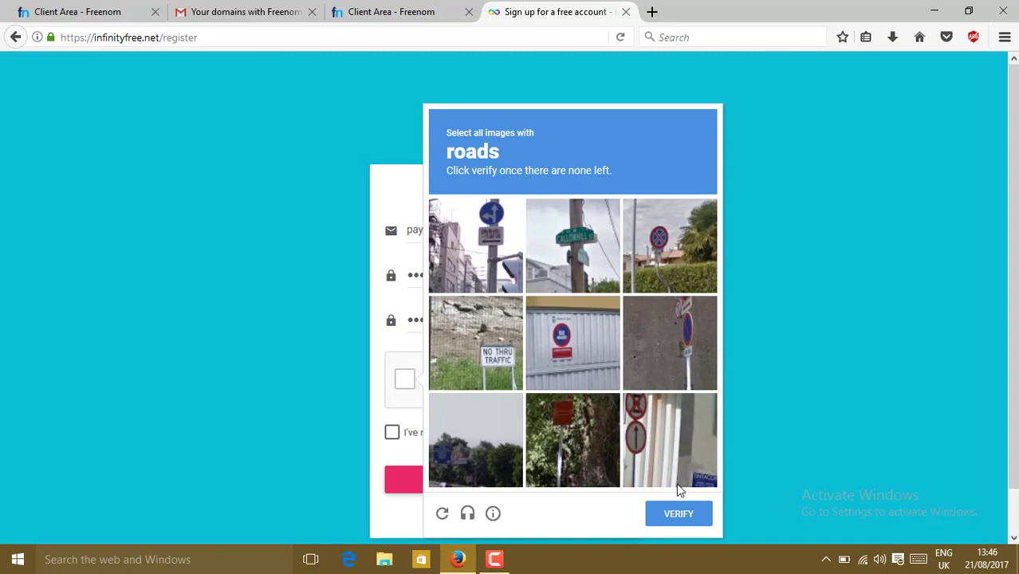
click(692, 512)
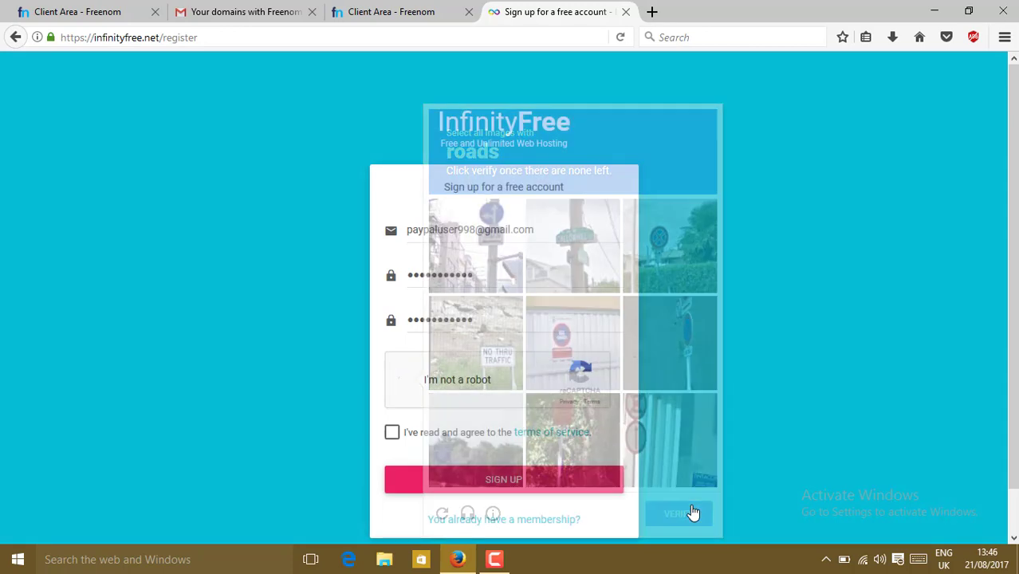
click(391, 434)
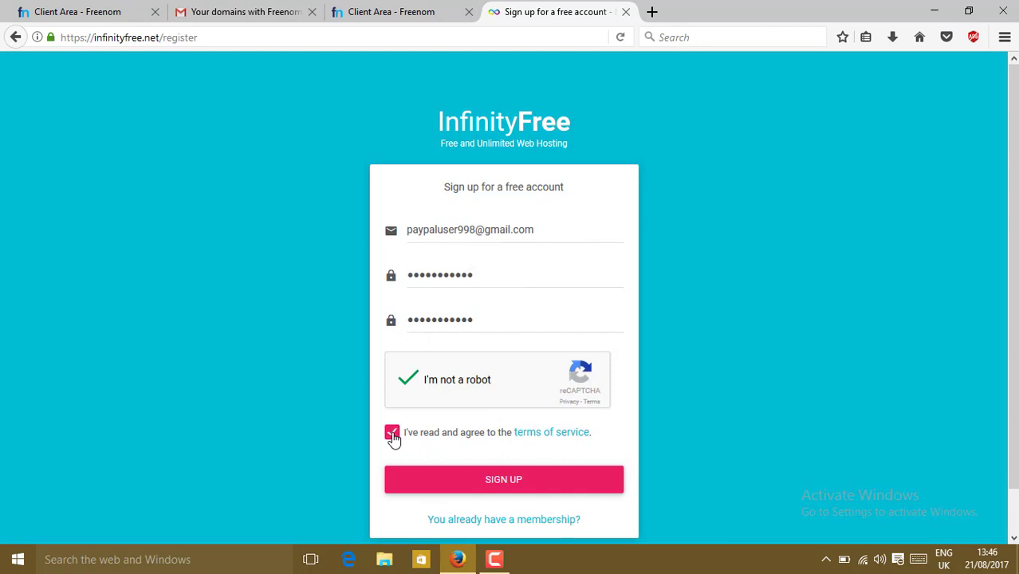
click(515, 484)
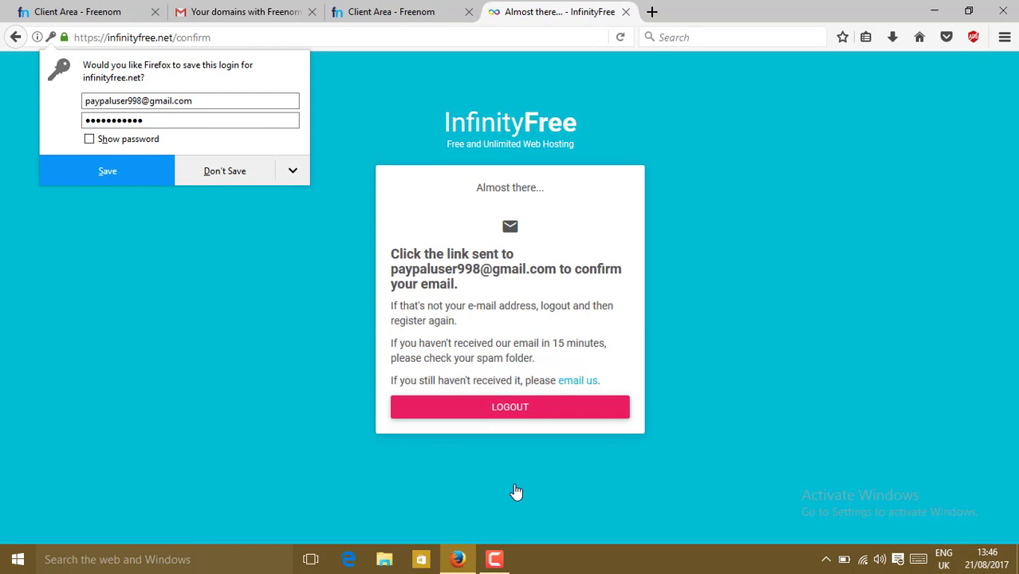
In Gmail, open the InfinityFree confirmation e-mail from the inbox to confirm the address
click(259, 8)
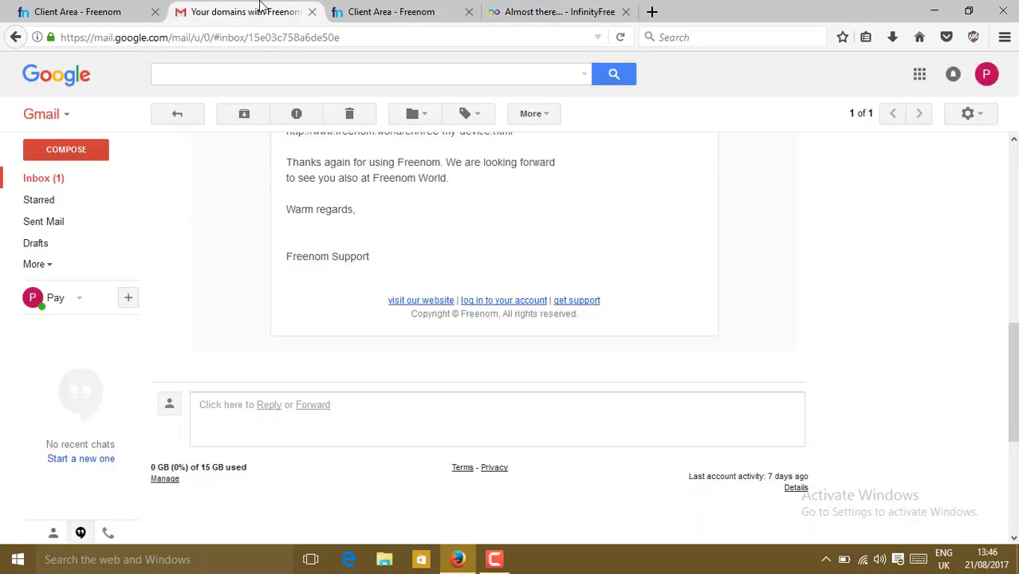
click(43, 180)
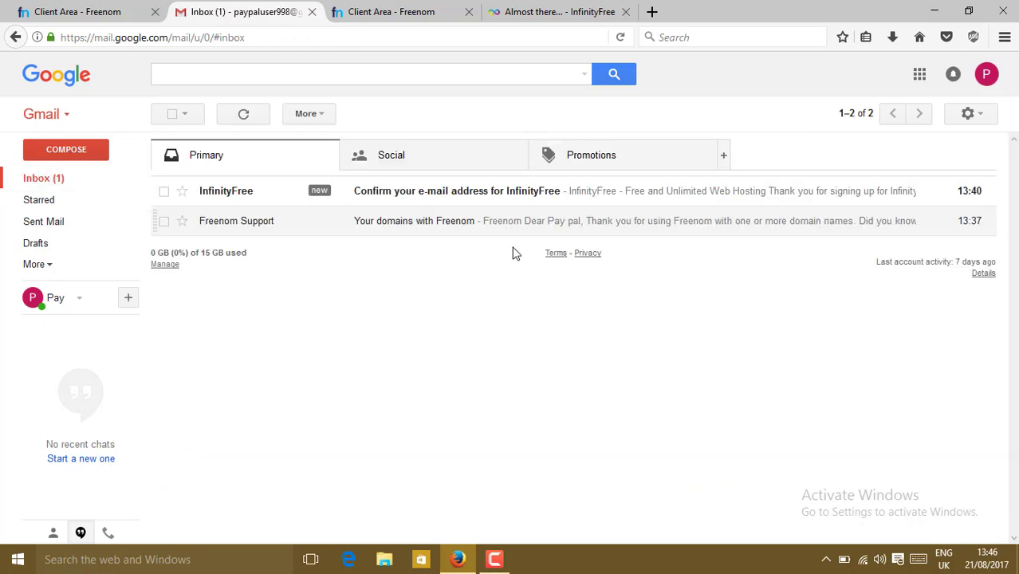
click(442, 199)
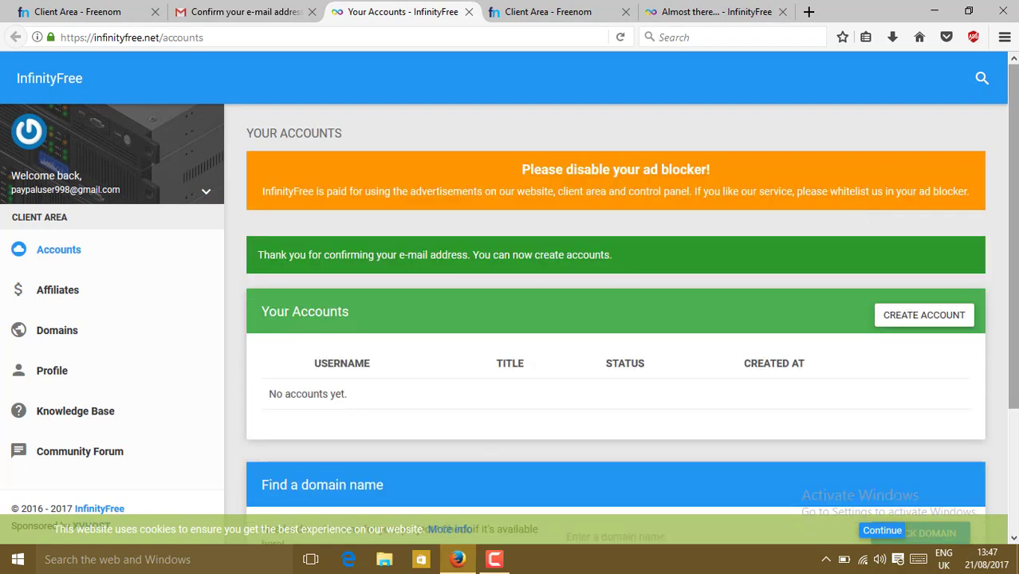
Start a new hosting account and check that the subdomain techunitedemo.epizy.com is available
scroll(1014, 229, down, 3)
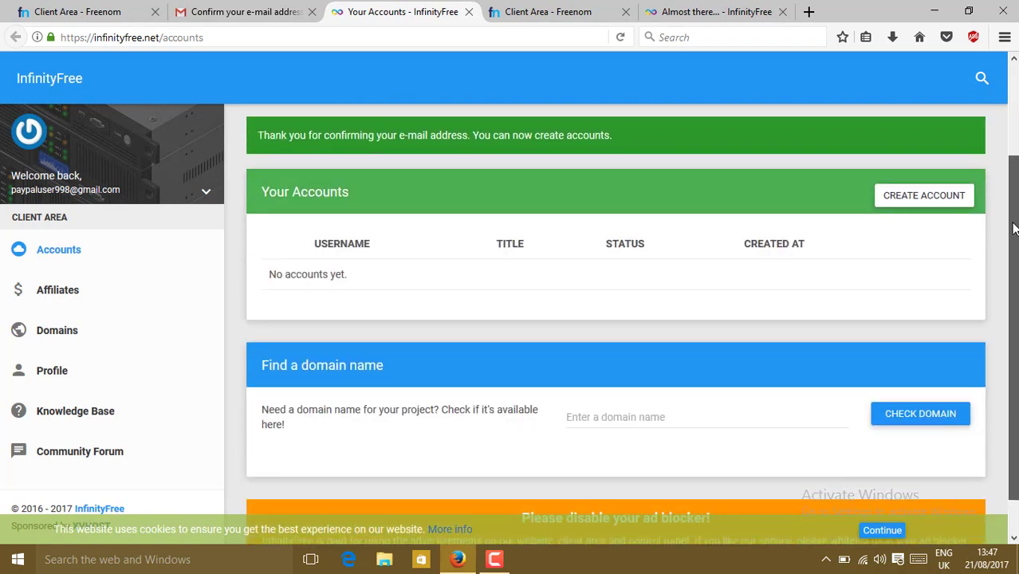
scroll(1014, 229, up, 3)
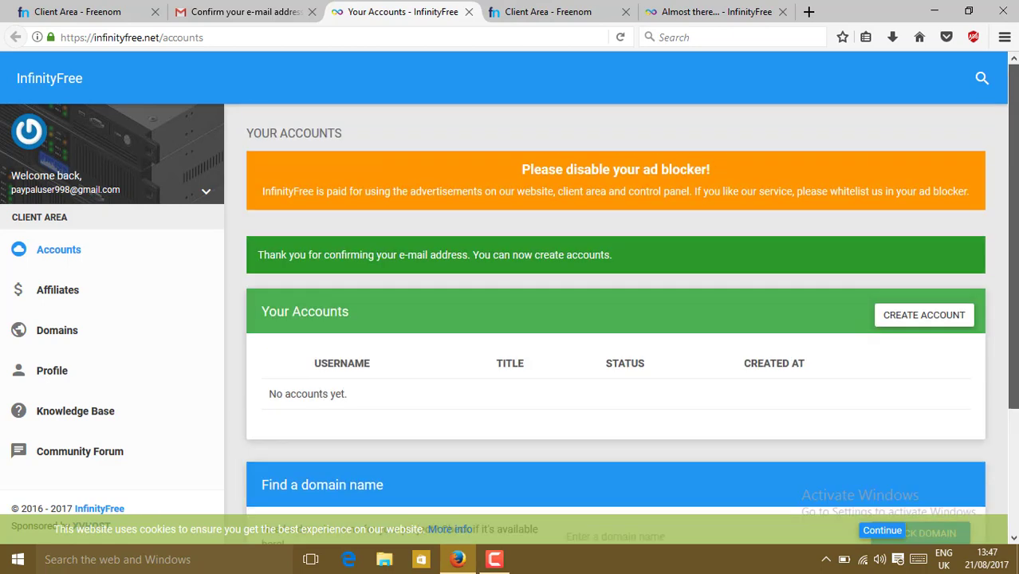
click(931, 319)
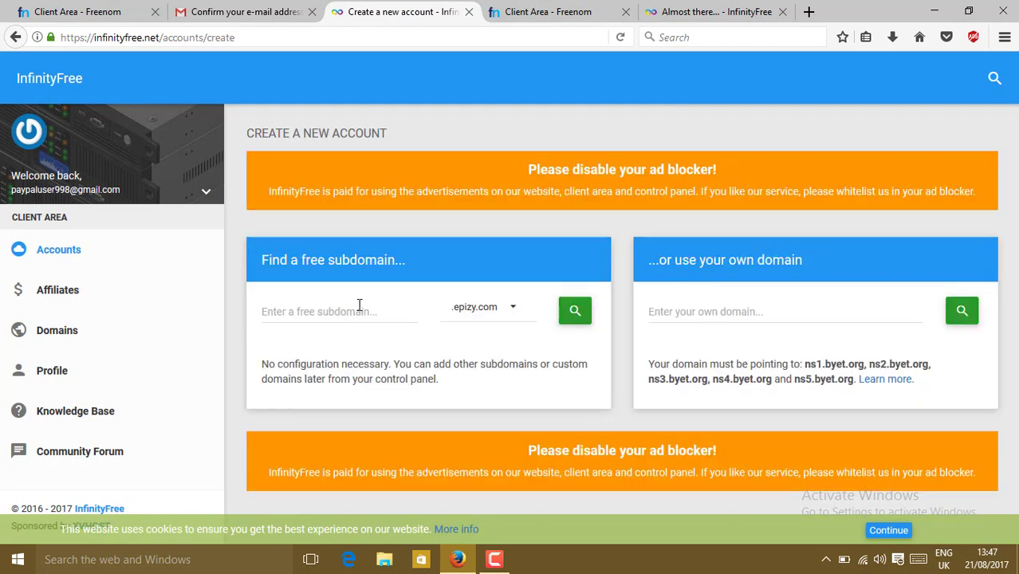
click(338, 307)
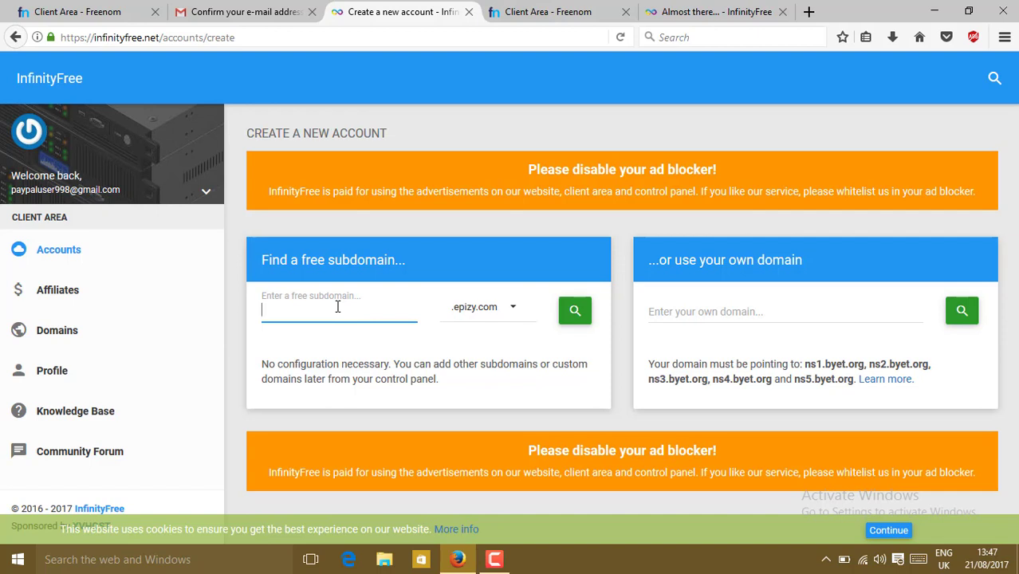
text(techunitedemo)
click(518, 314)
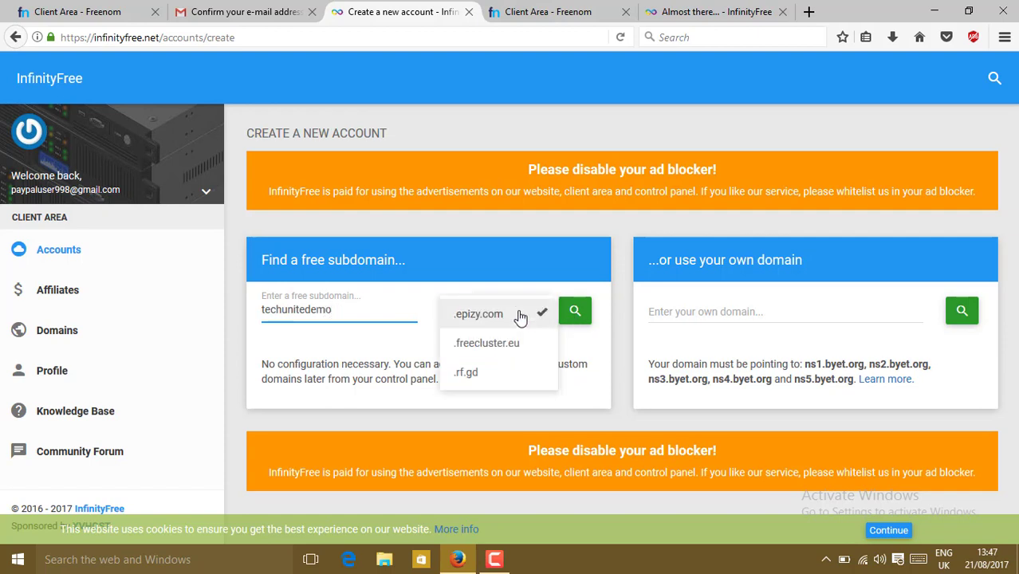
click(519, 316)
click(573, 311)
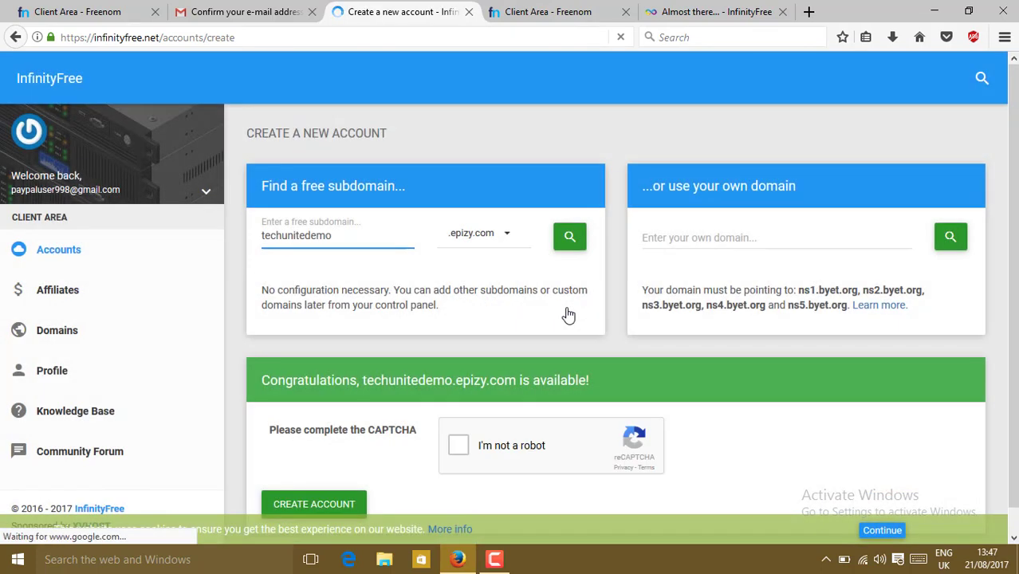
Pass the car-image CAPTCHA and create the techunitedemo.epizy.com hosting account
scroll(568, 316, down, 2)
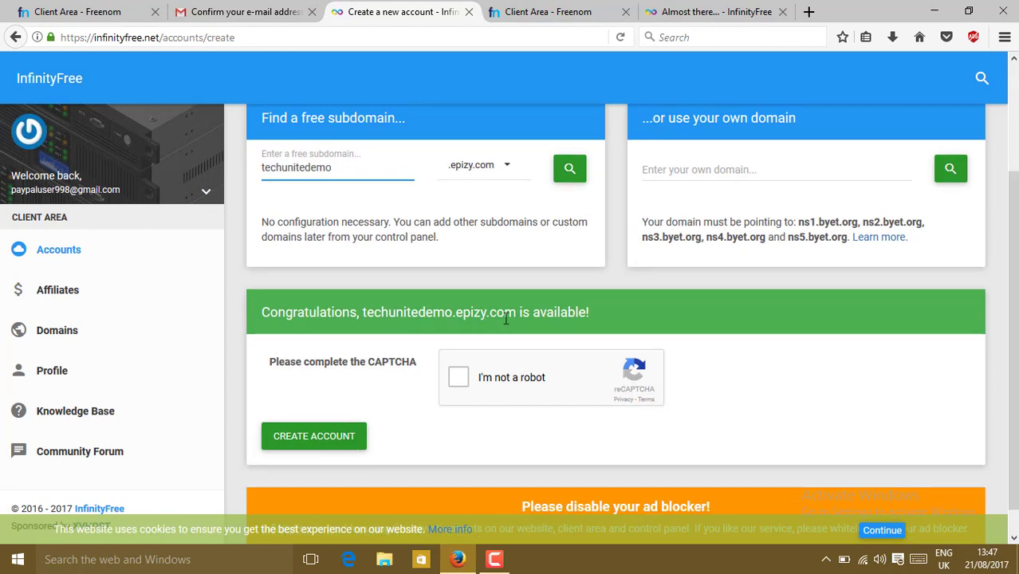
click(461, 383)
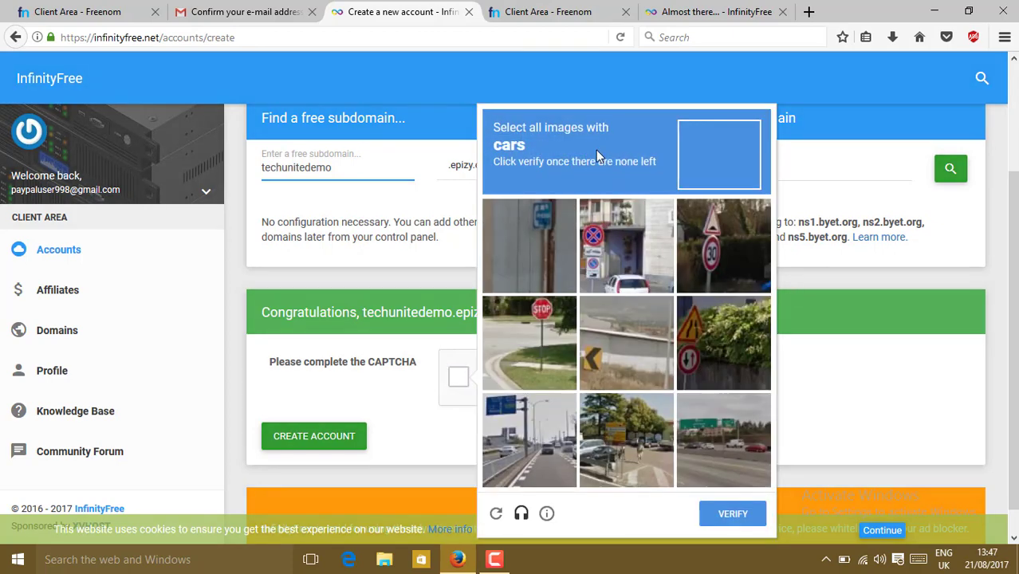
click(618, 254)
click(534, 454)
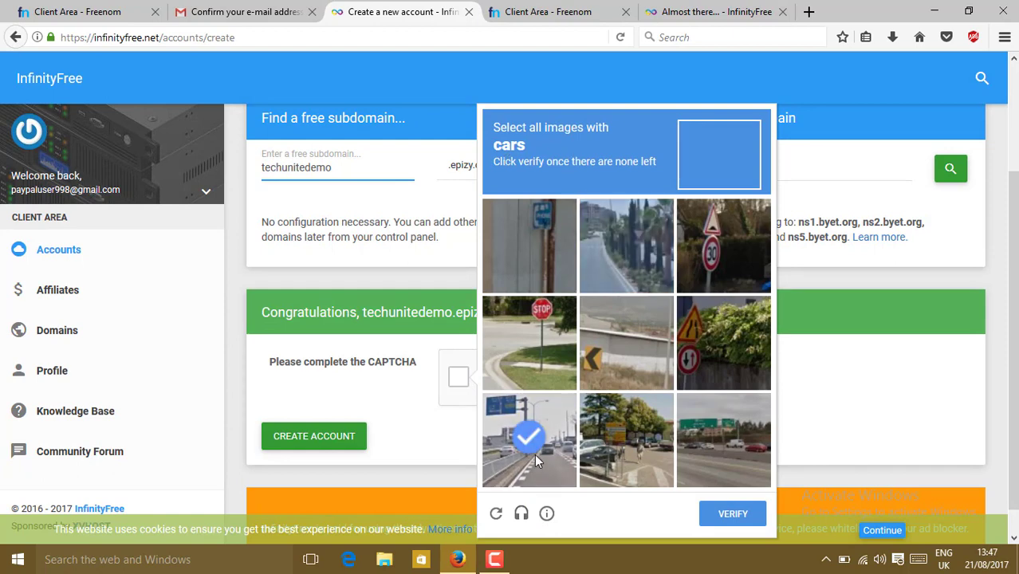
click(619, 450)
click(764, 453)
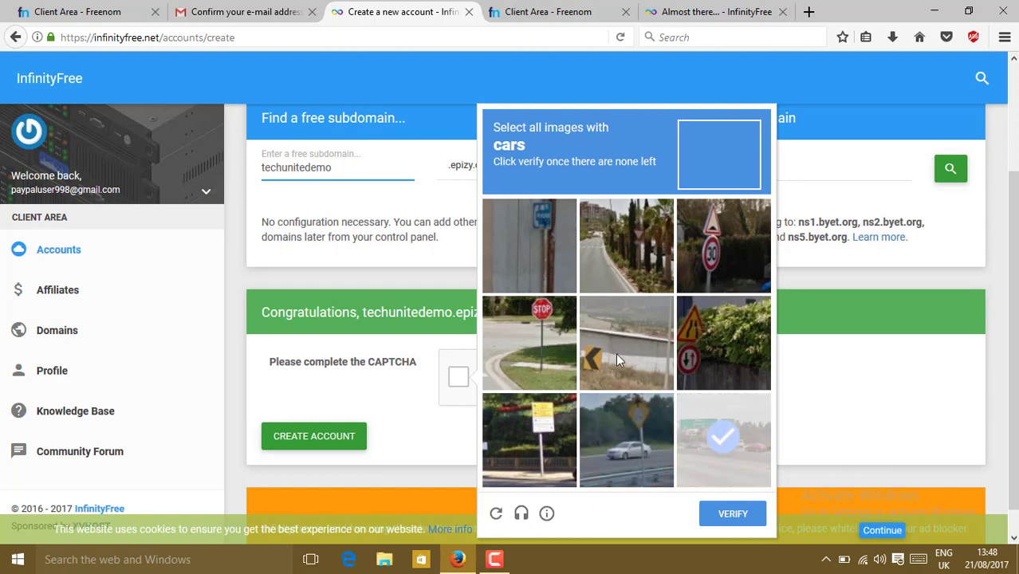
click(623, 424)
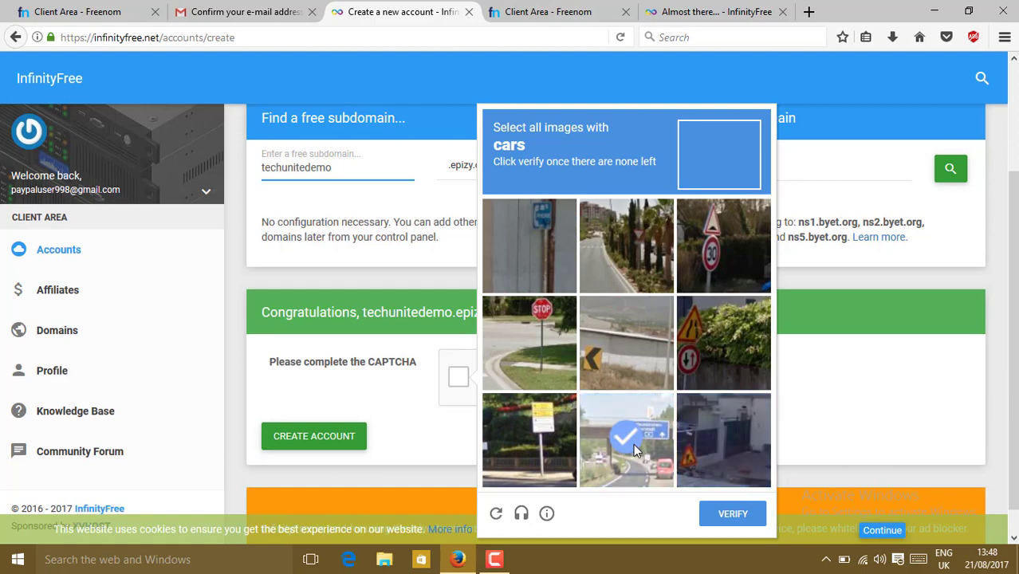
click(633, 446)
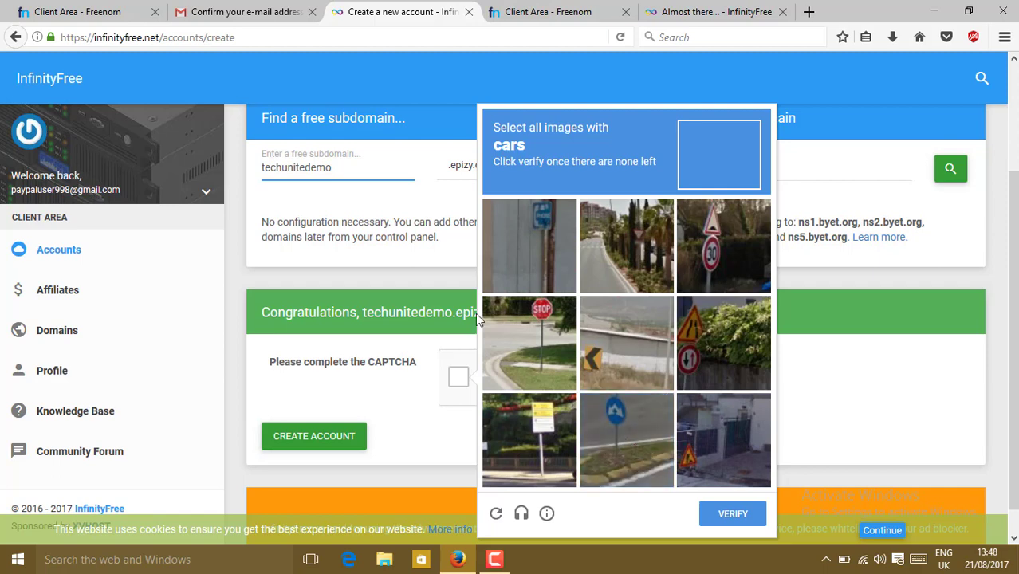
click(732, 515)
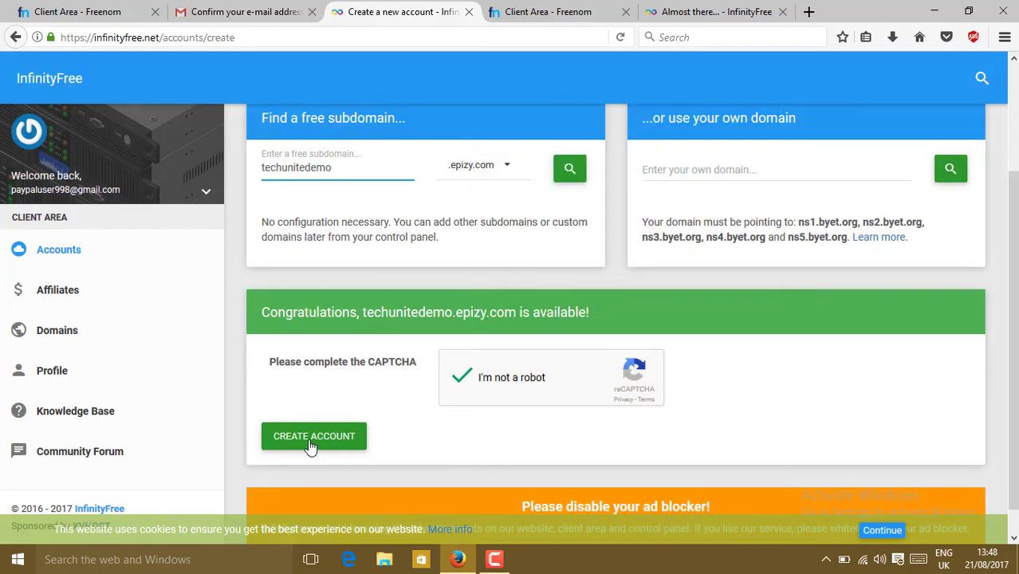
click(312, 447)
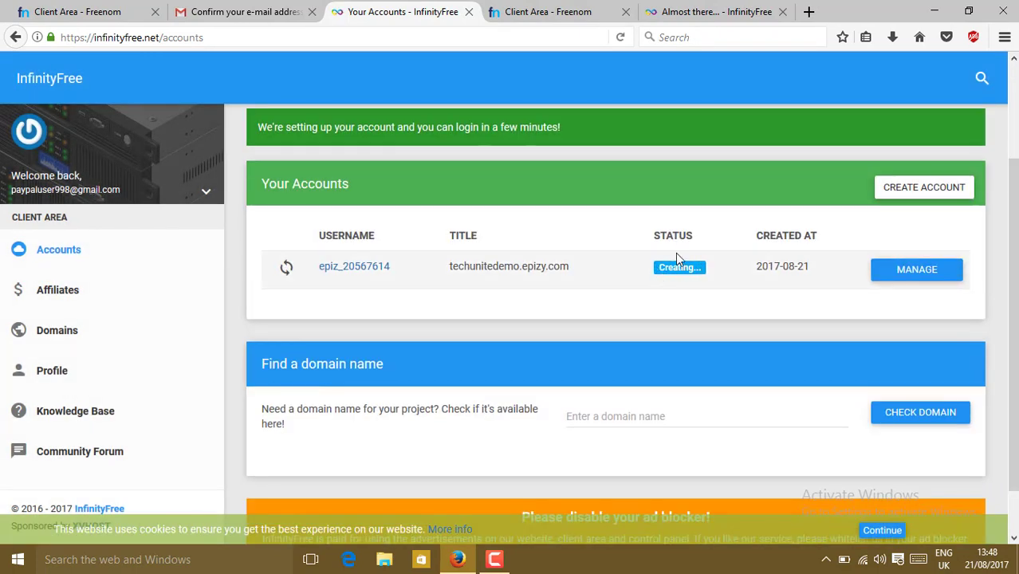
Refresh the accounts list until the new account is Active, then open its management page
click(622, 39)
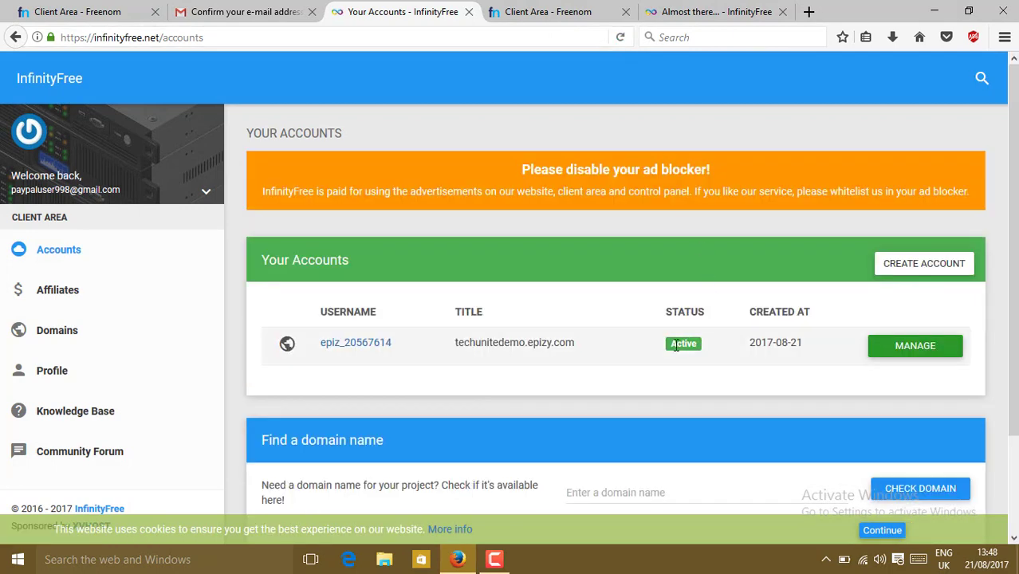
click(893, 346)
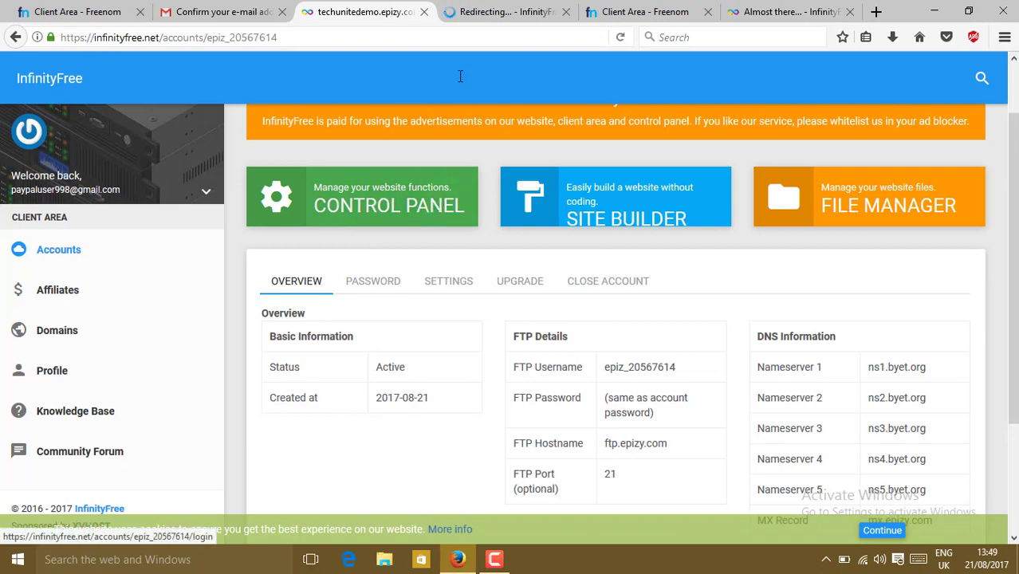
Switch to the VistaPanel control panel tab and scroll down to the Domains section
click(510, 10)
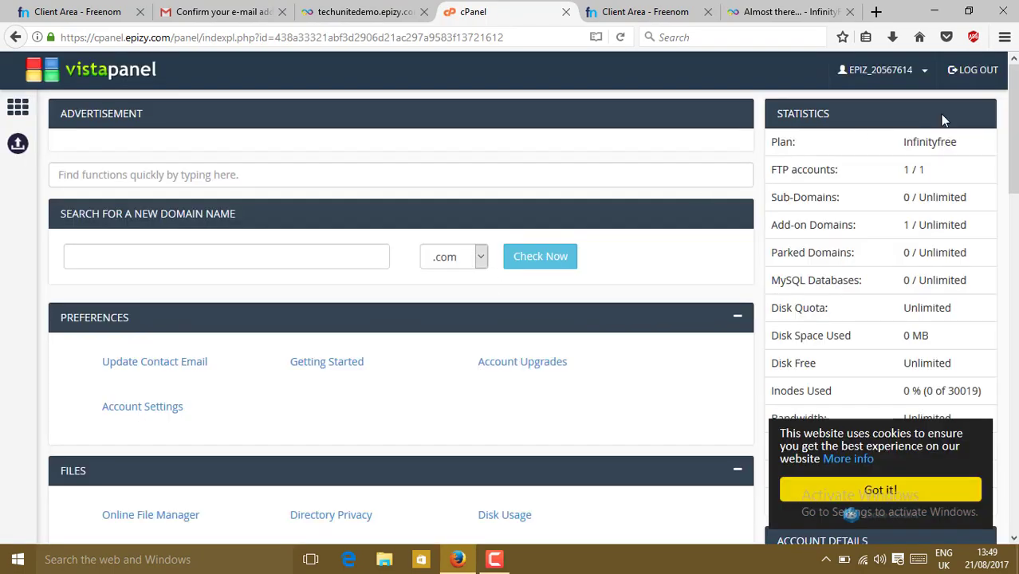
drag(1012, 127, 1012, 382)
scroll(399, 319, down, 4)
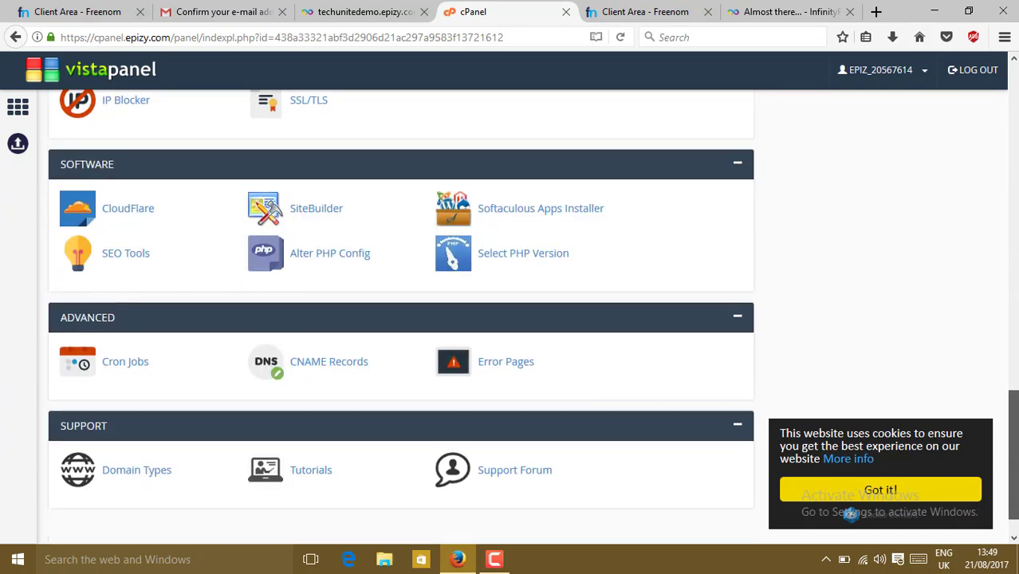
scroll(399, 319, up, 6)
drag(1013, 327, 1015, 242)
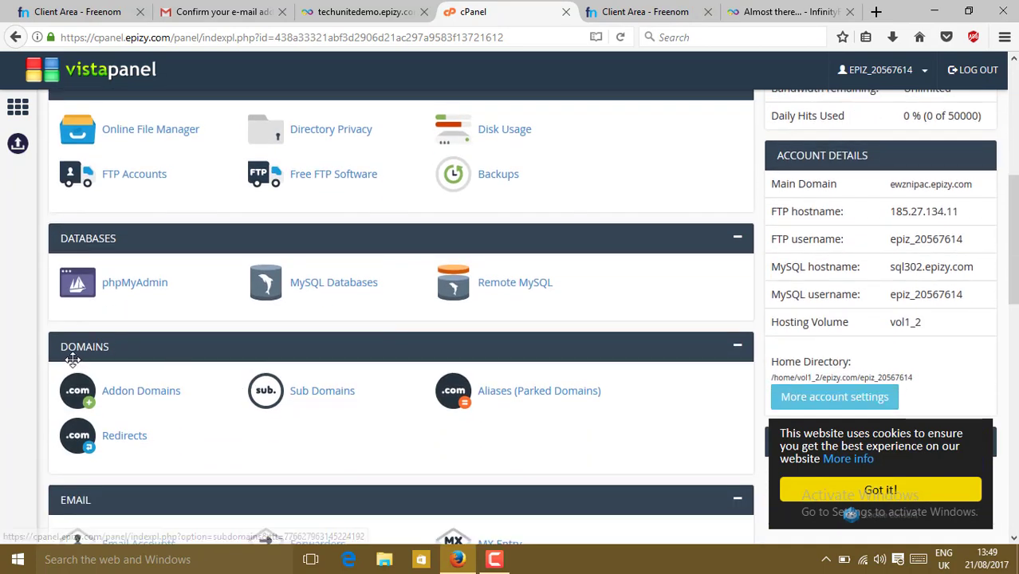
Open Addon Domains and copy the required nameserver ns1.epizy.com
click(160, 400)
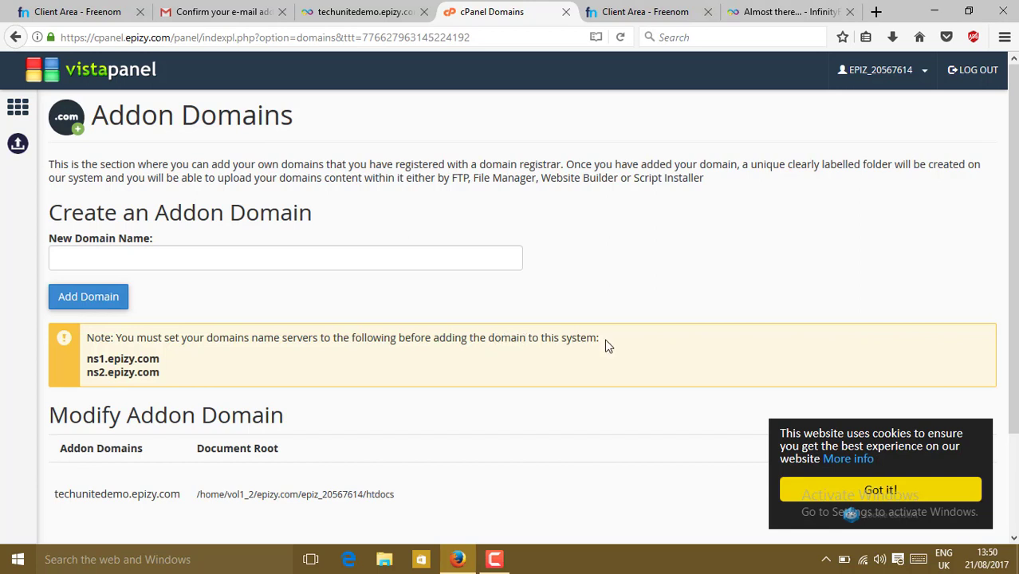
drag(161, 360, 86, 360)
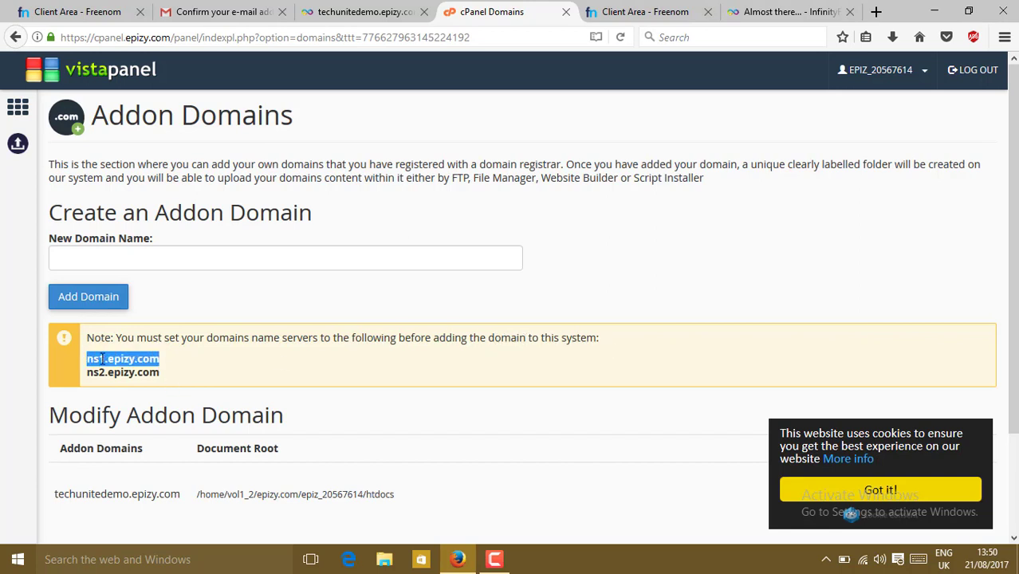
right_click(103, 358)
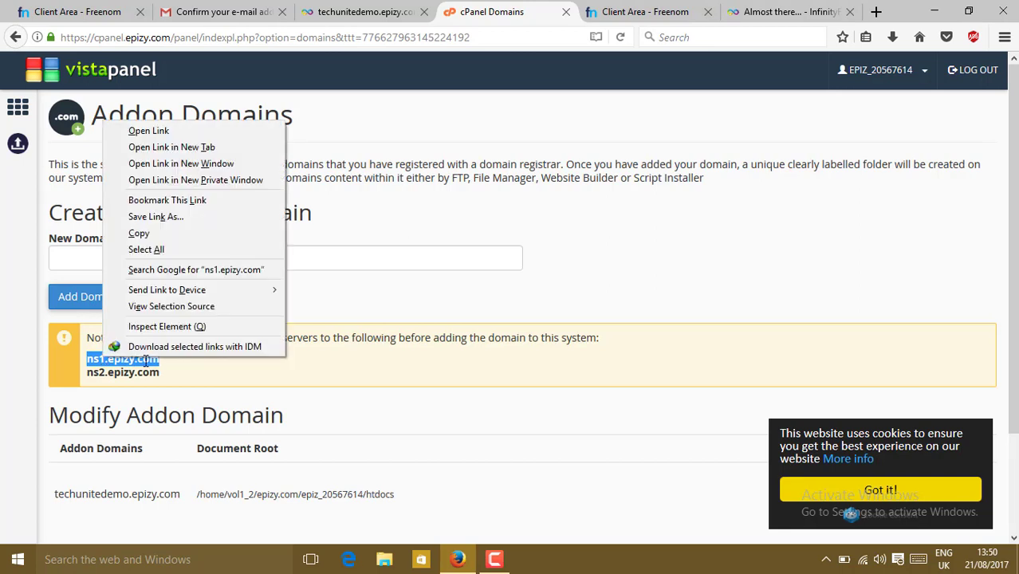
click(141, 233)
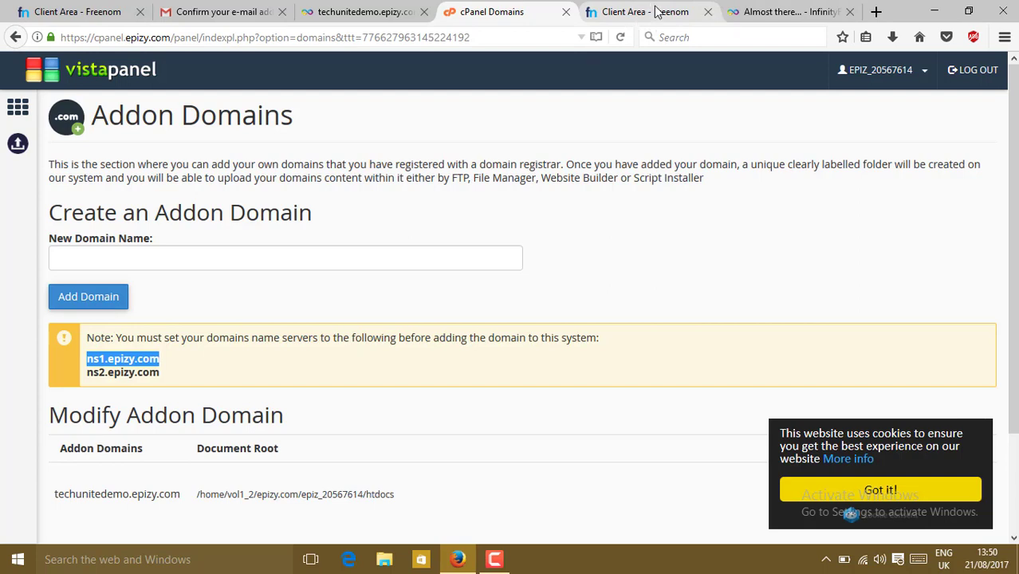
Switch techunitedemo.gq to custom nameservers and paste ns1.epizy.com into Nameservers 1 and 2
click(655, 12)
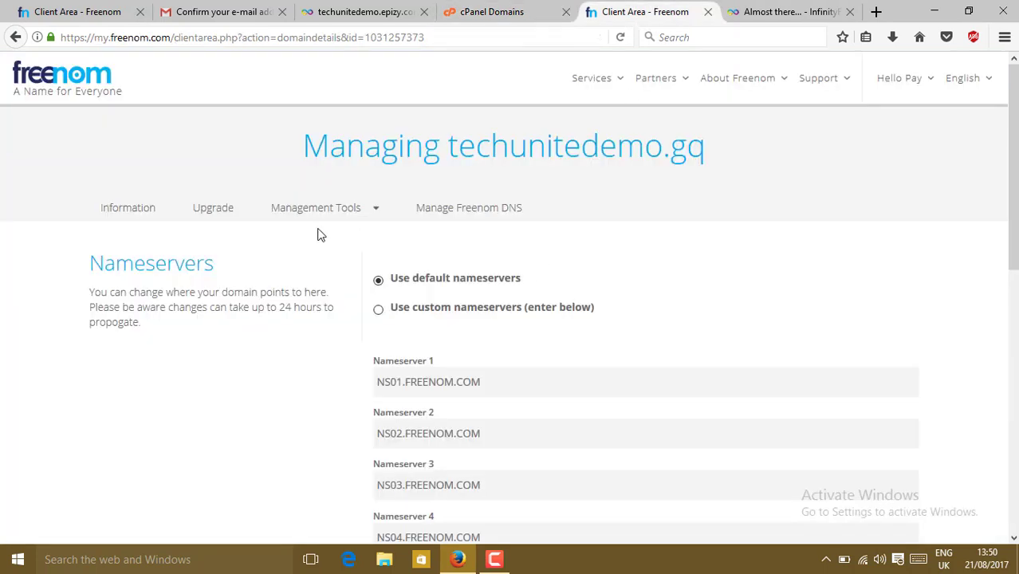
scroll(1012, 175, down, 1)
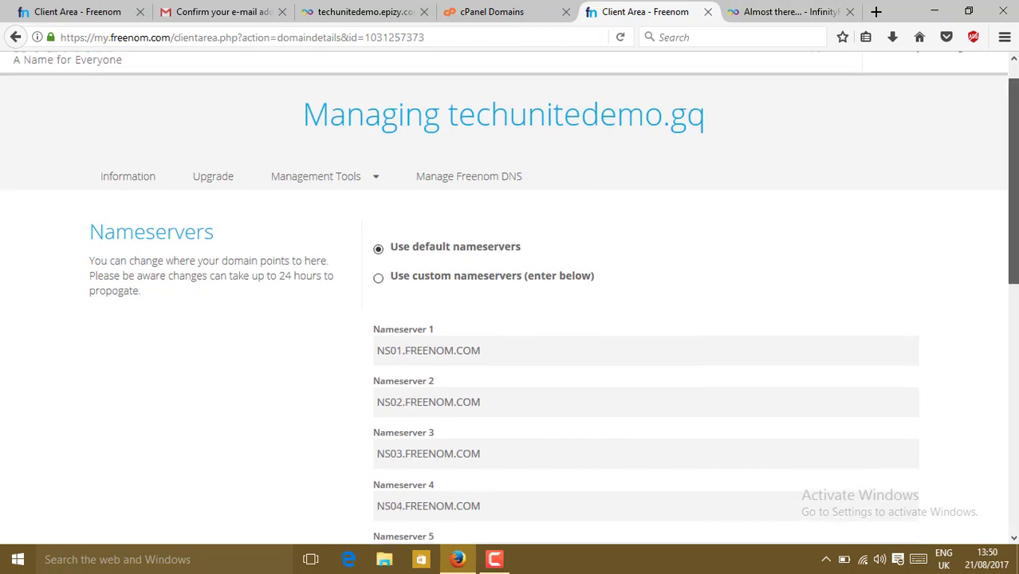
scroll(916, 175, down, 3)
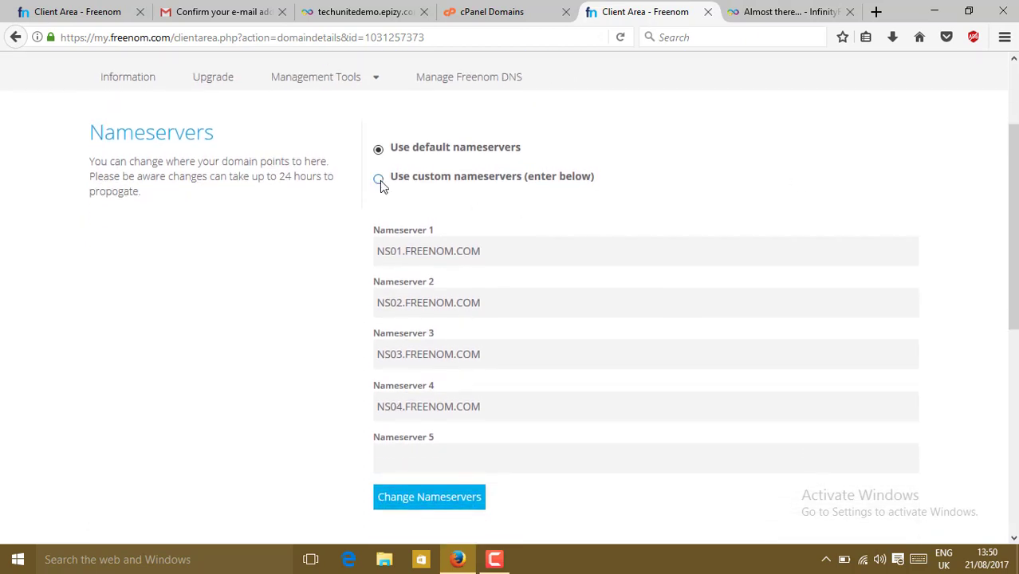
click(379, 181)
drag(496, 248, 292, 248)
key(ctrl+v)
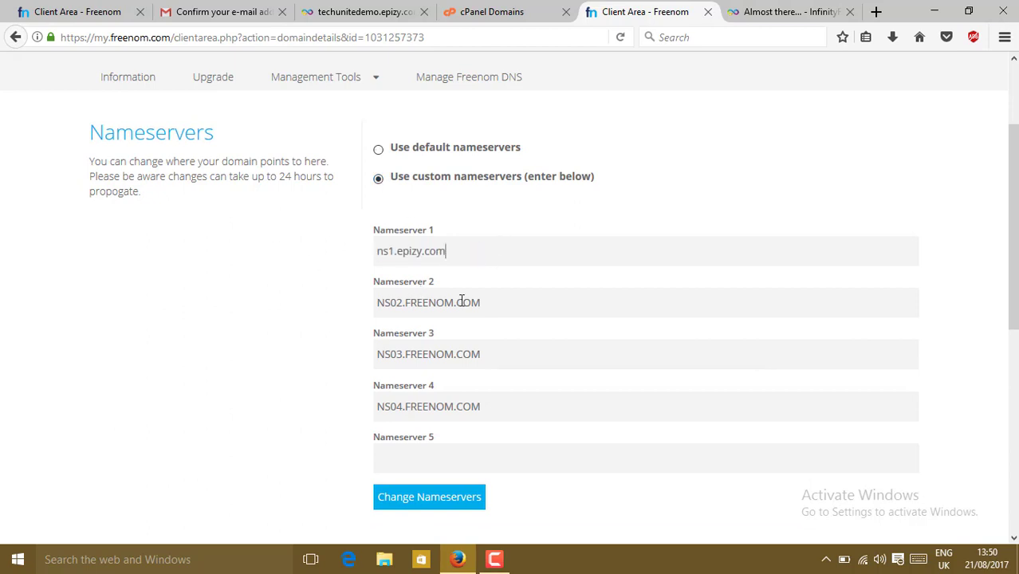
drag(498, 304, 276, 310)
key(ctrl+v)
Clear Nameservers 3 and 4, change the second entry to ns2.epizy.com, and save
click(509, 362)
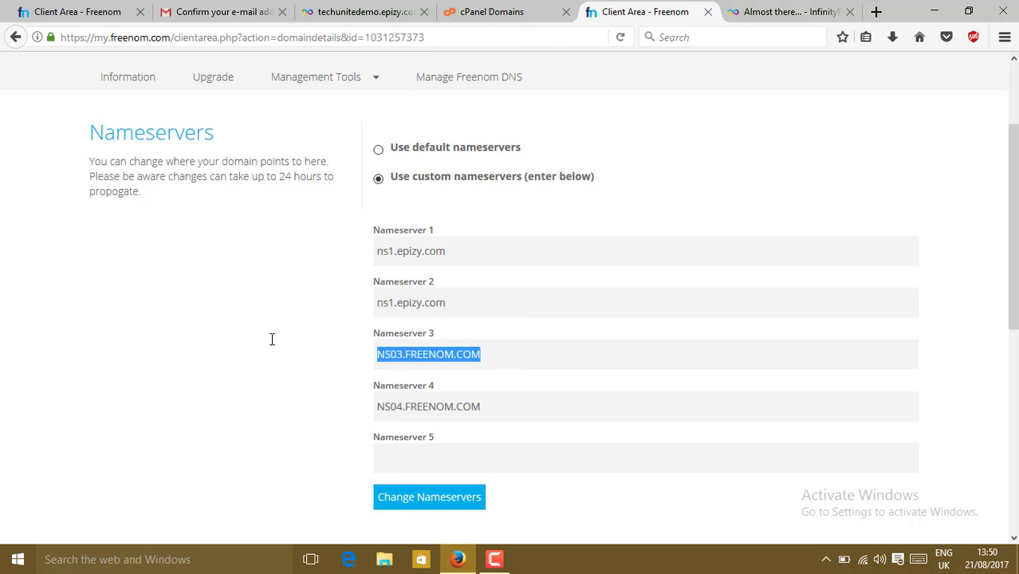
key(BackSpace)
click(486, 406)
drag(485, 406, 339, 404)
key(BackSpace)
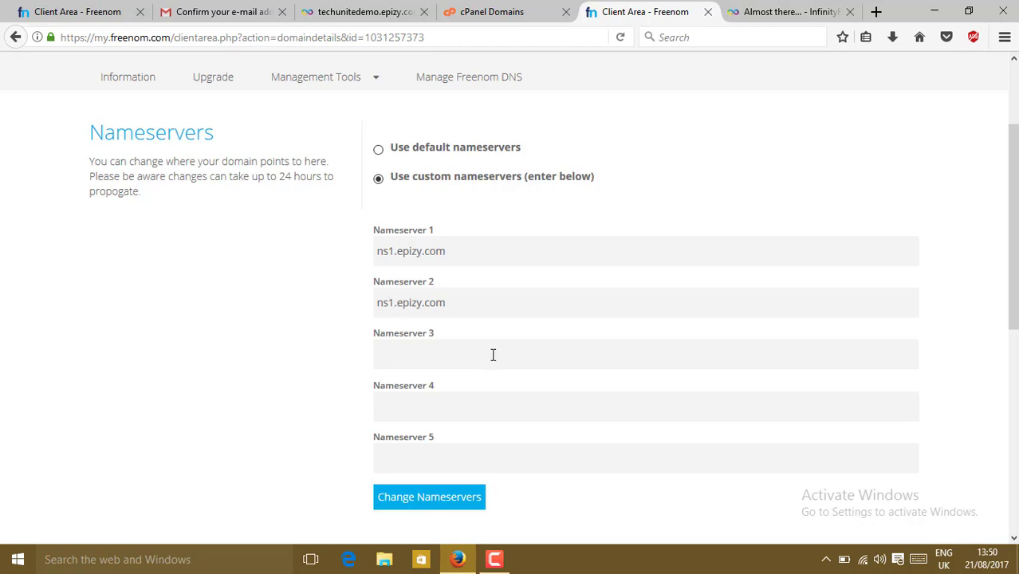
key(BackSpace)
text(2)
click(437, 497)
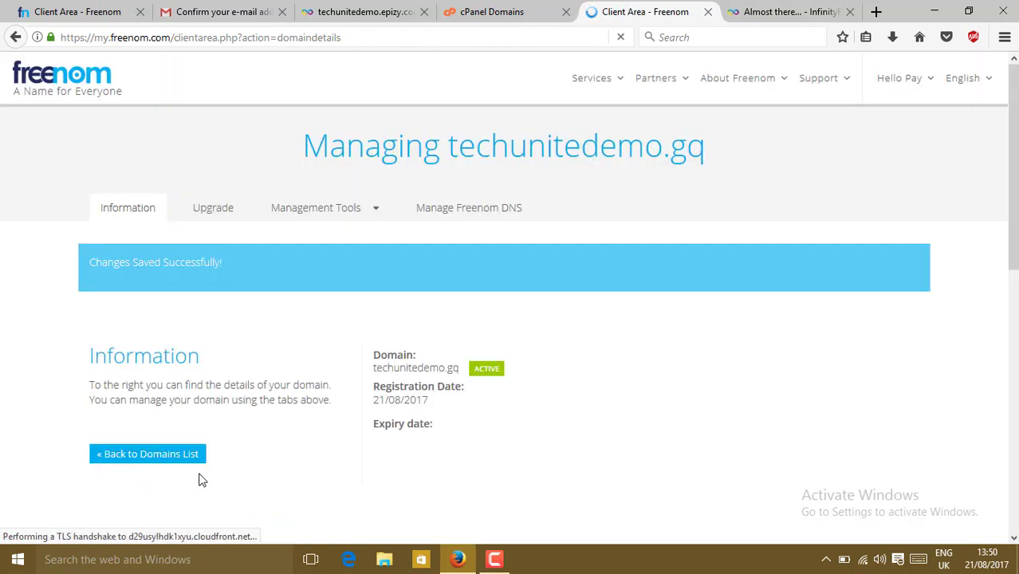
Return to the My Domains list and copy the domain name techunitedemo.gq
click(150, 461)
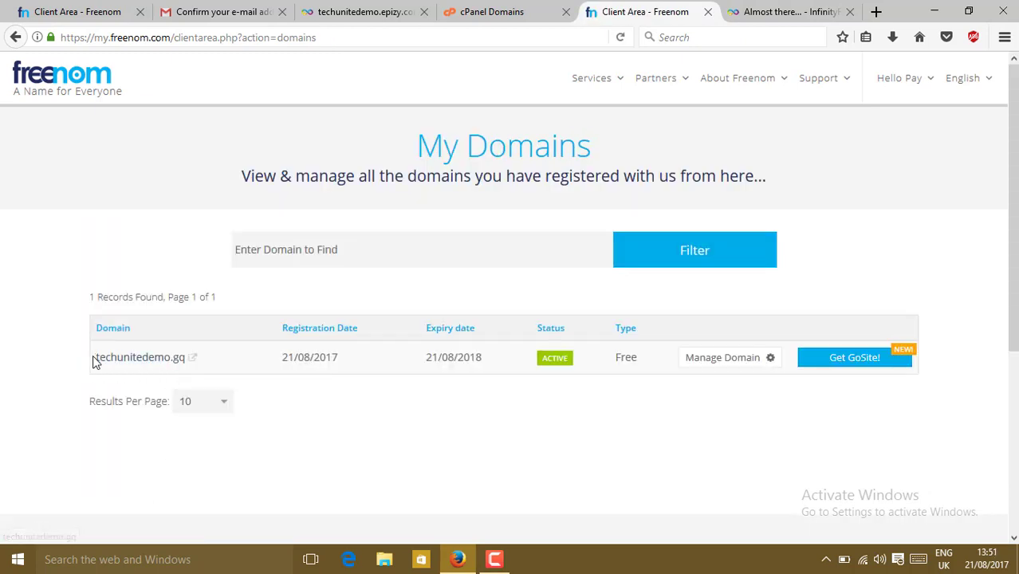
drag(95, 358, 186, 369)
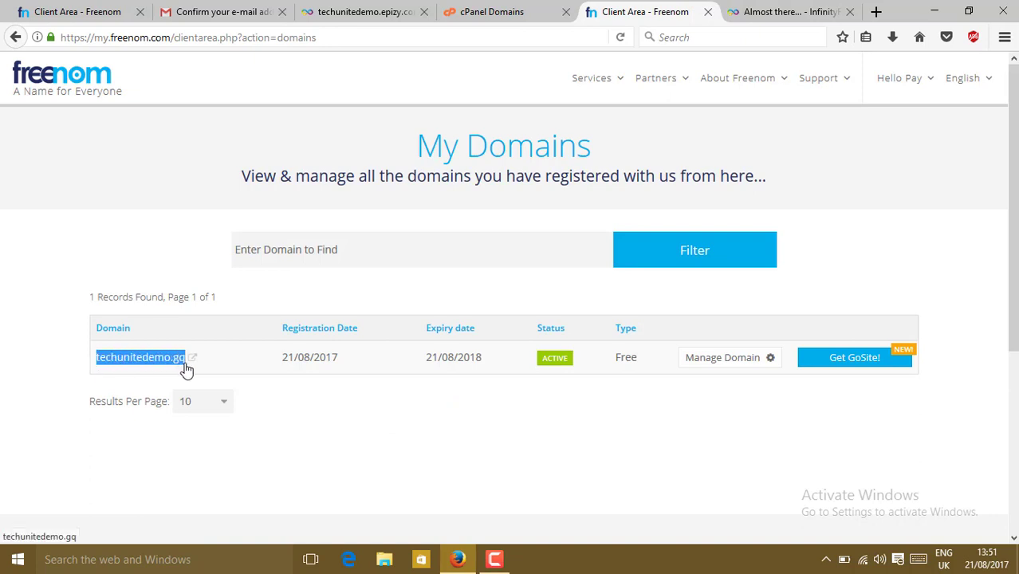
key(ctrl+c)
right_click(129, 370)
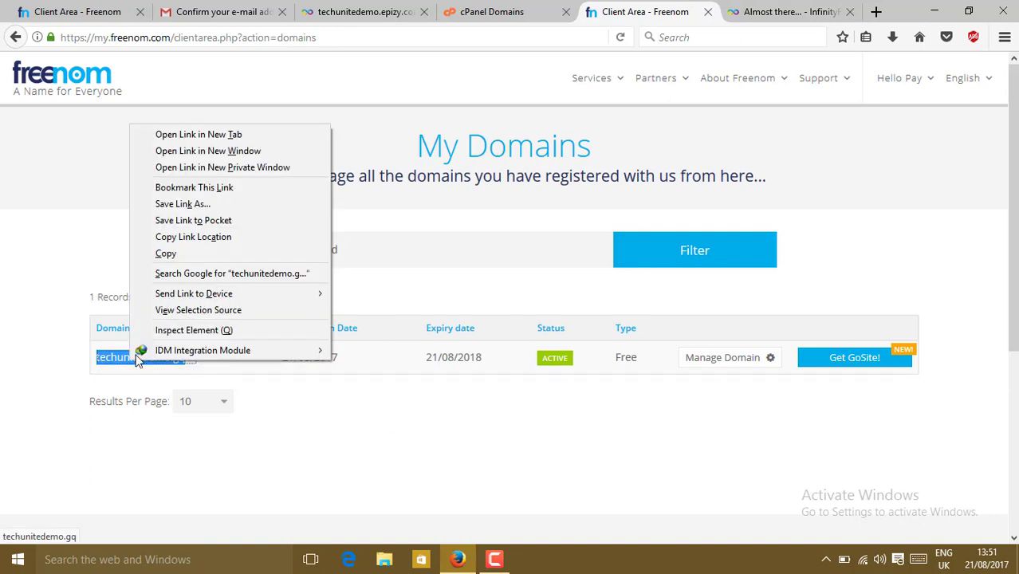
click(191, 257)
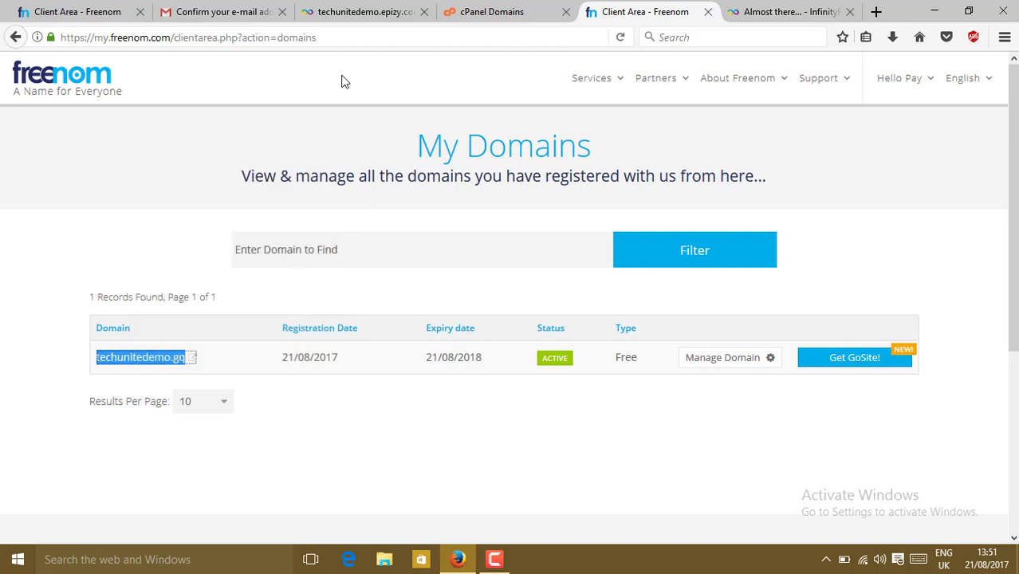
In VistaPanel, try adding techunitedemo.gq as a new addon domain
click(502, 19)
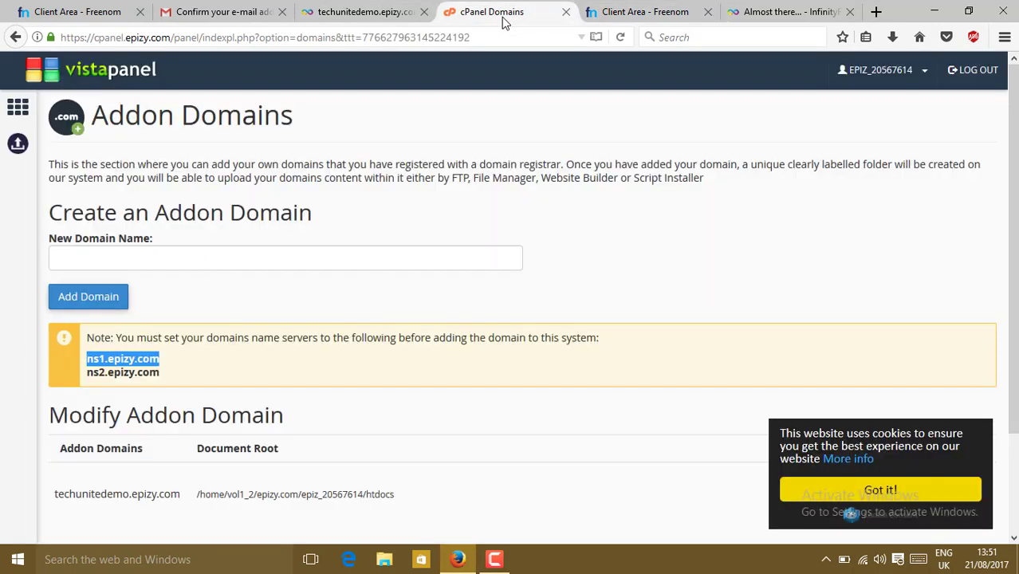
click(123, 263)
key(ctrl+v)
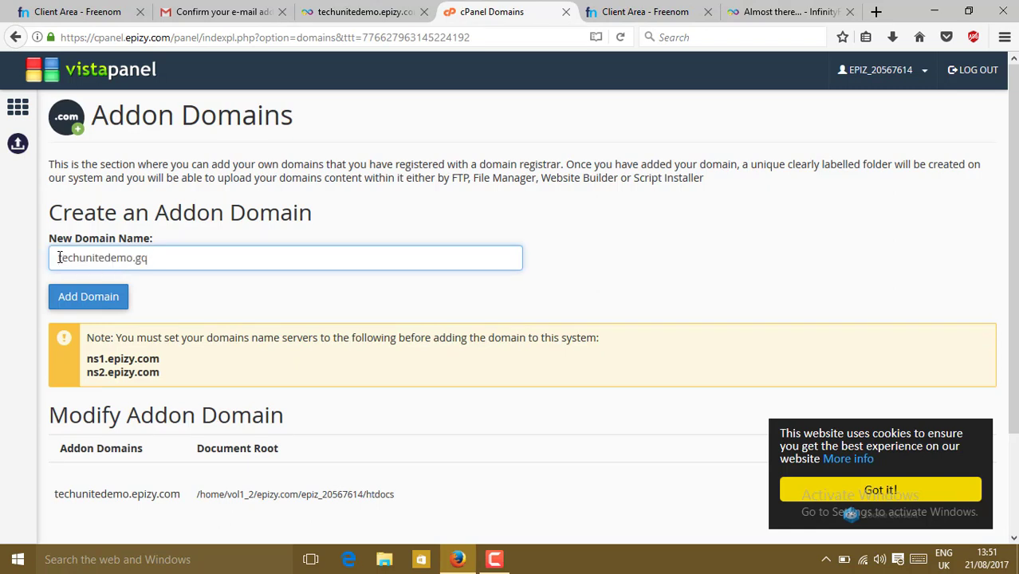
click(102, 300)
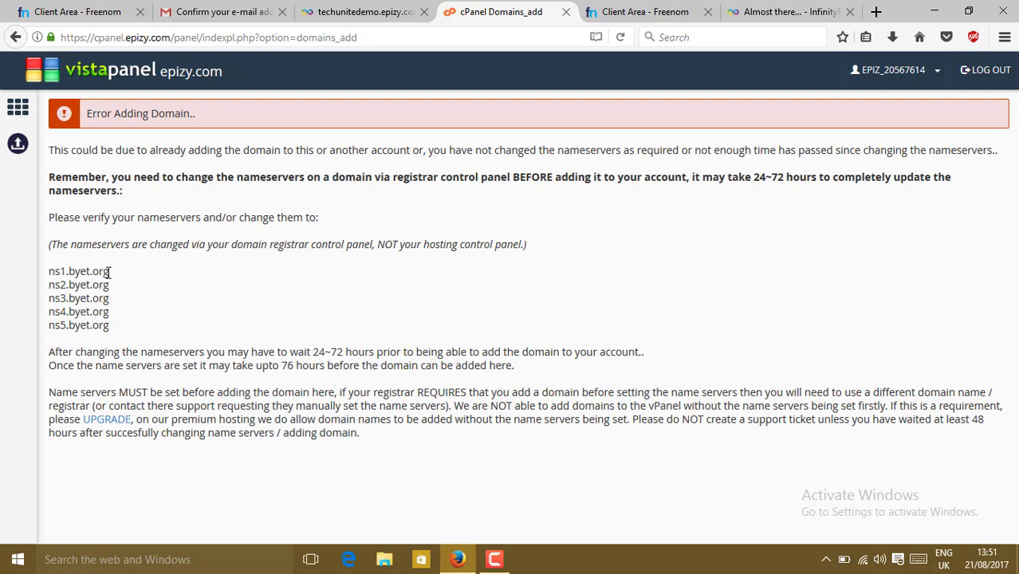
Copy the required nameserver ns1.byet.org from the error page
drag(109, 272, 48, 274)
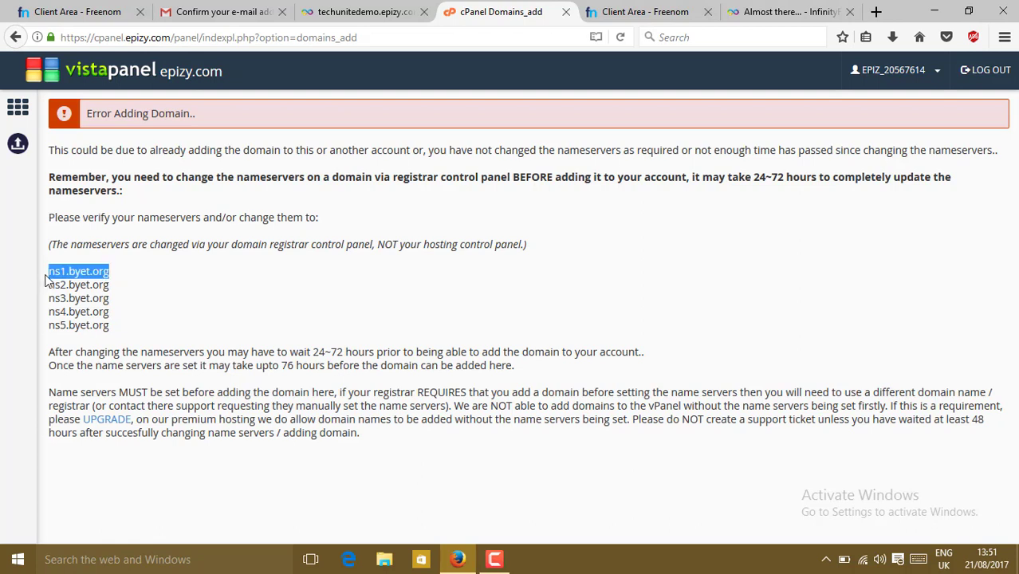
right_click(57, 273)
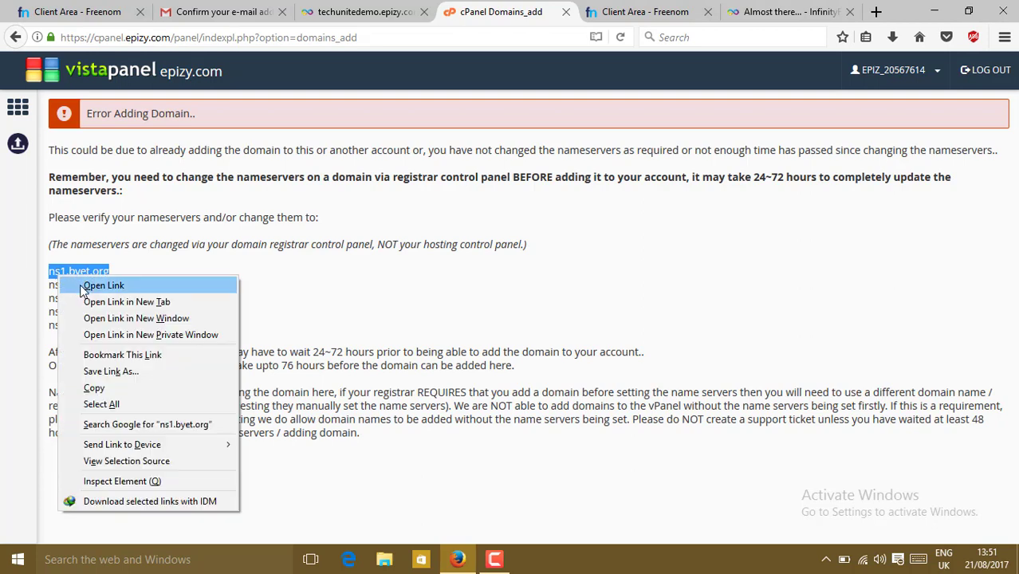
click(122, 388)
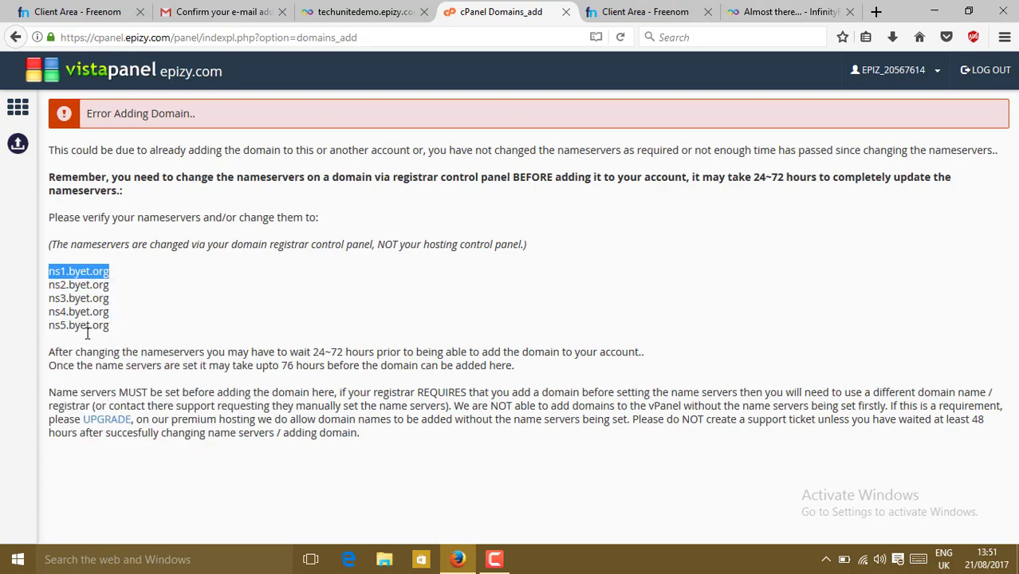
Open techunitedemo.gq's nameserver settings in Freenom and paste ns1.byet.org into the nameserver fields
click(630, 11)
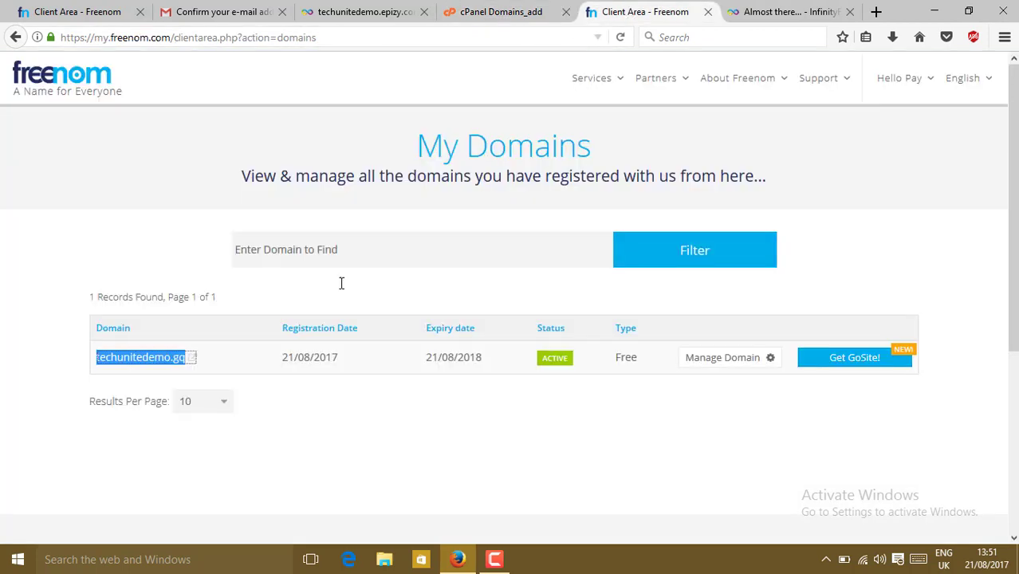
click(770, 363)
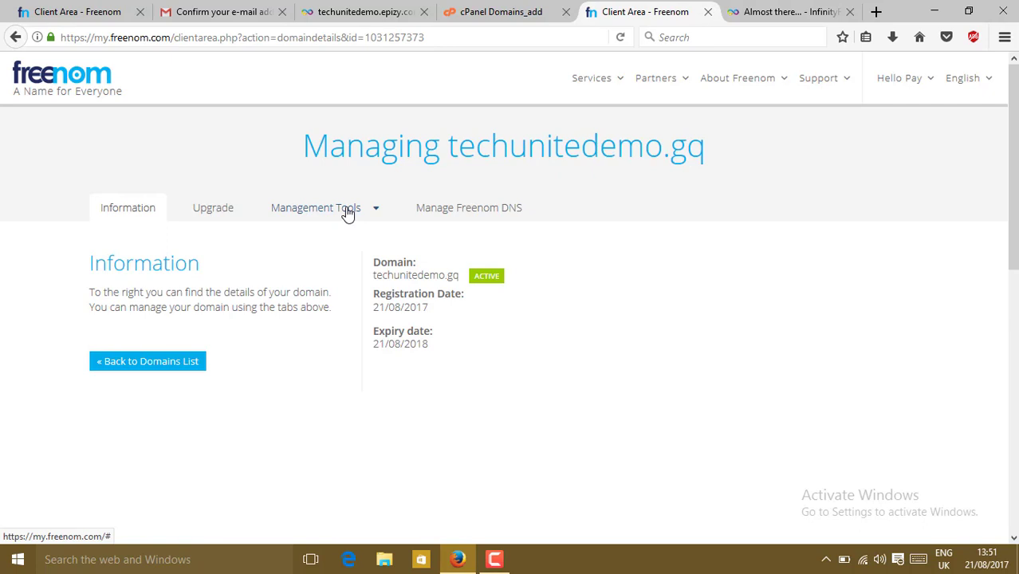
click(347, 214)
click(312, 241)
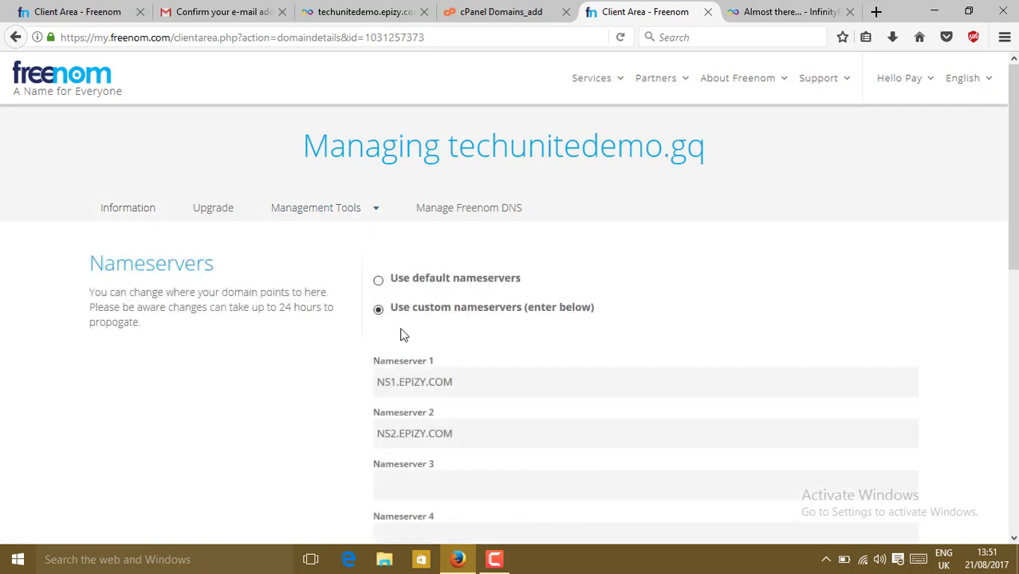
scroll(496, 163, down, 4)
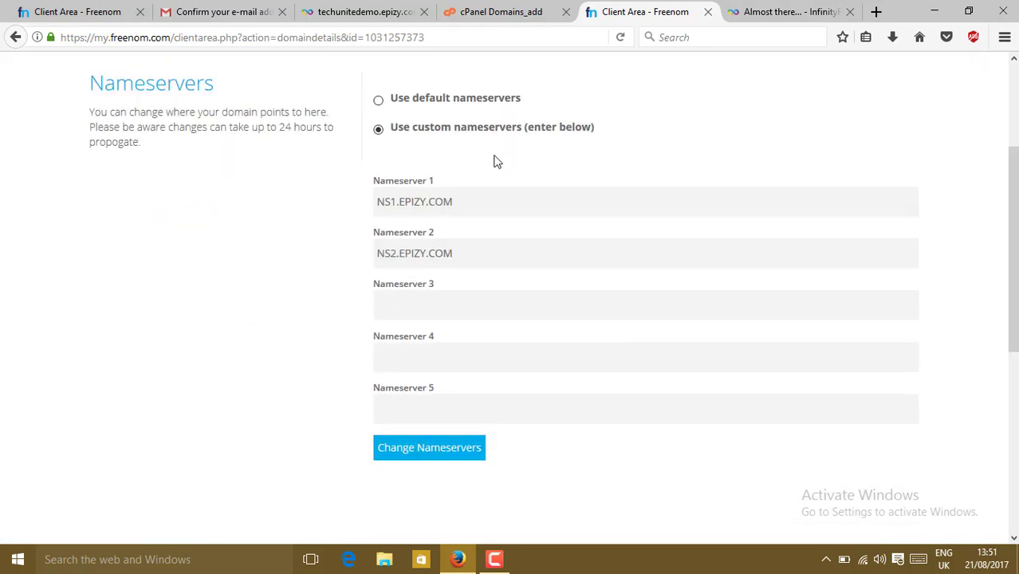
drag(470, 201, 321, 193)
key(ctrl+v)
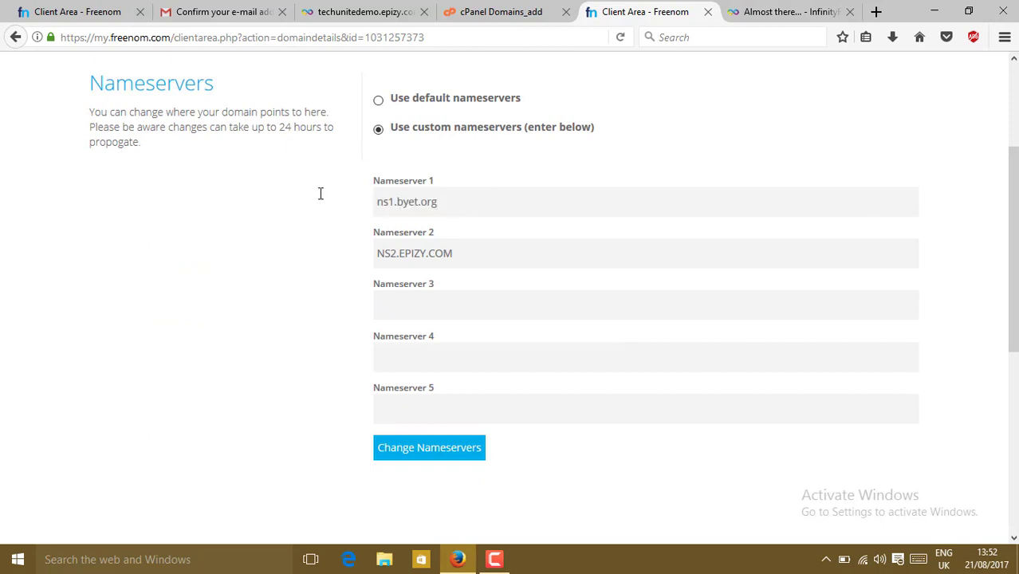
drag(471, 248, 278, 242)
key(ctrl+v)
key(ctrl+v)
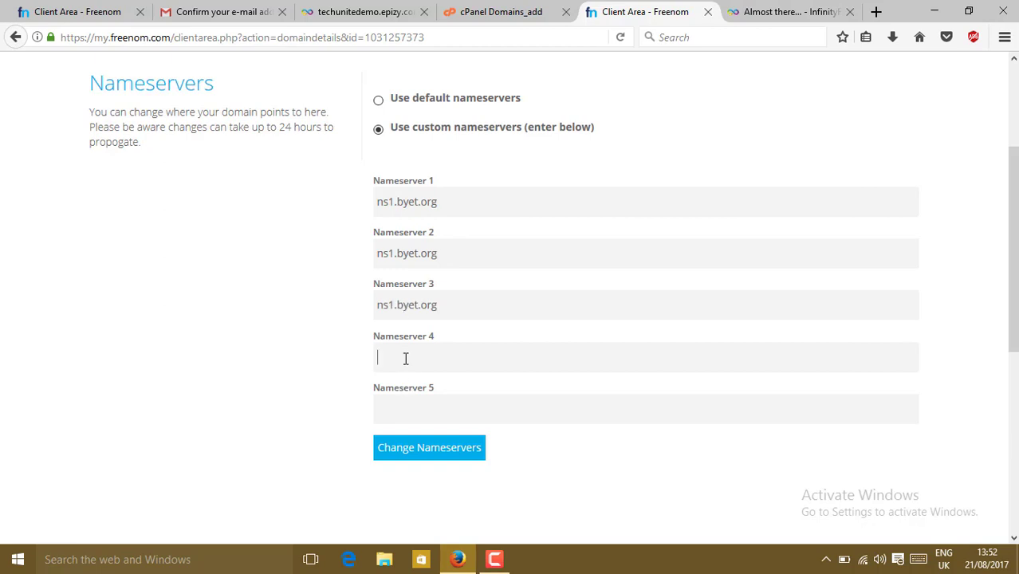
key(ctrl+v)
key(ctrl+v)
Renumber the pasted entries to ns2 through ns5.byet.org and save the nameservers
key(BackSpace)
text(2)
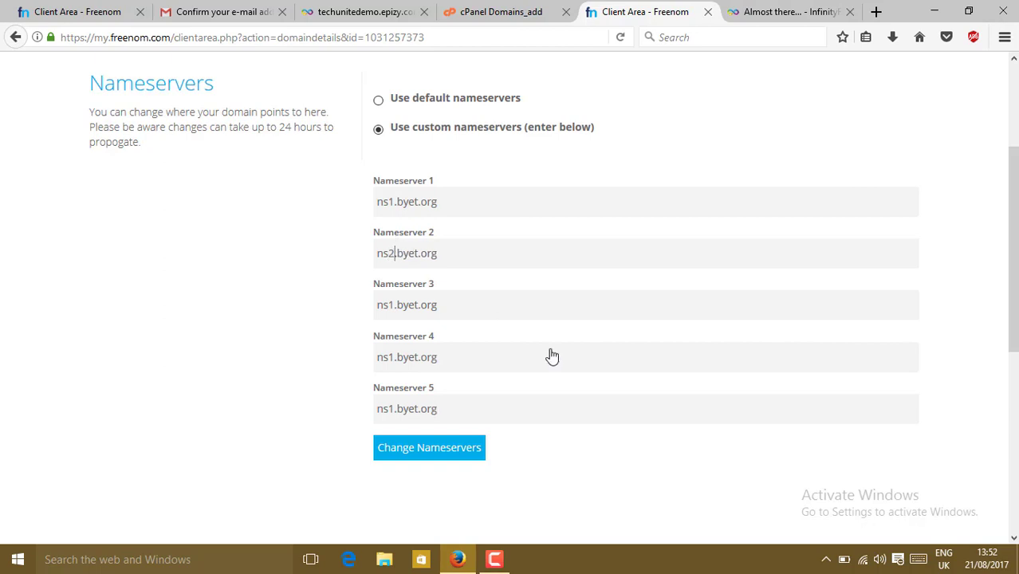
click(392, 304)
key(BackSpace)
text(3)
click(393, 356)
key(BackSpace)
text(4)
click(393, 408)
key(BackSpace)
text(5)
click(435, 454)
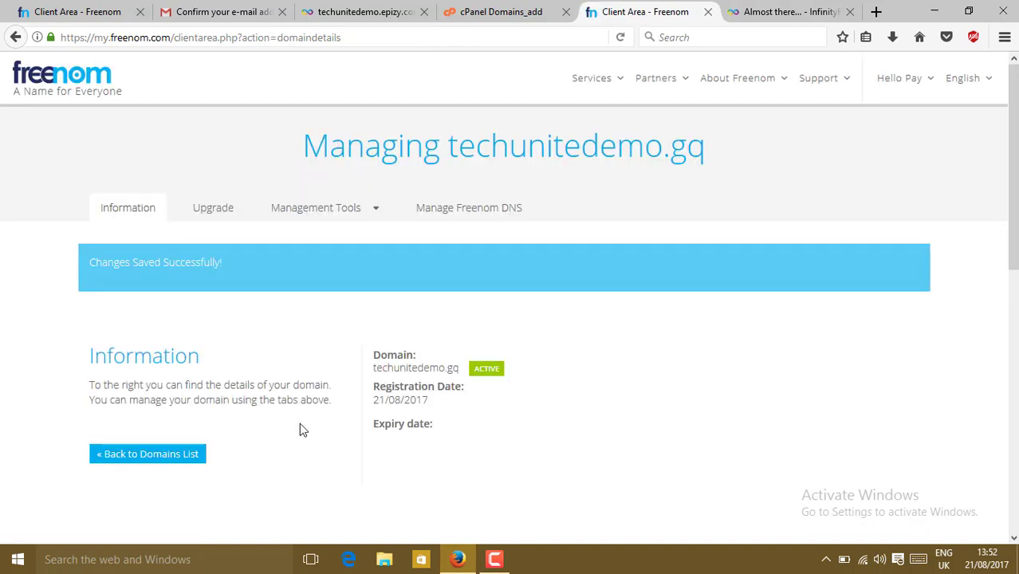
Go back to the vistapanel home and open the Addon Domains page
click(520, 9)
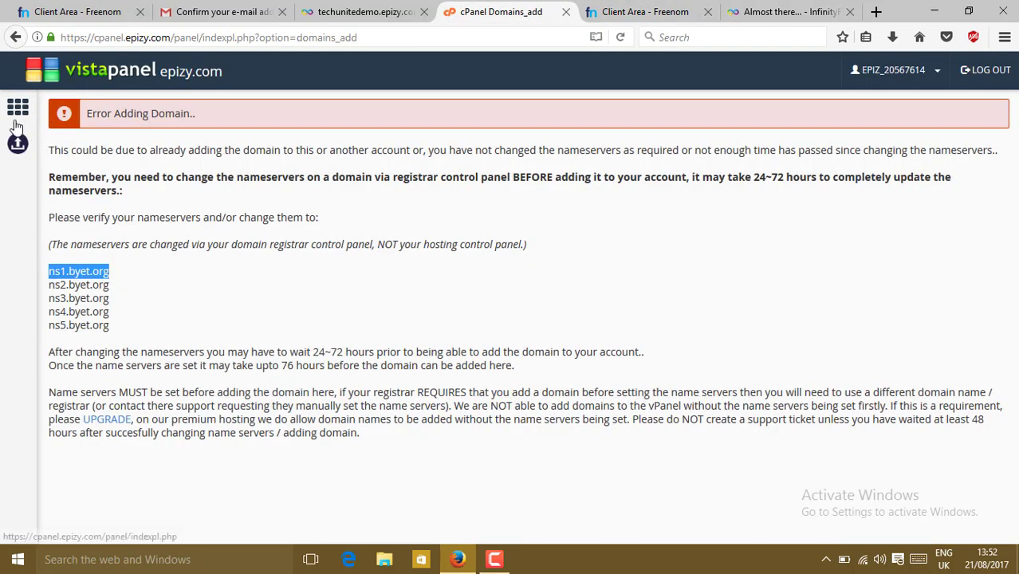
click(17, 112)
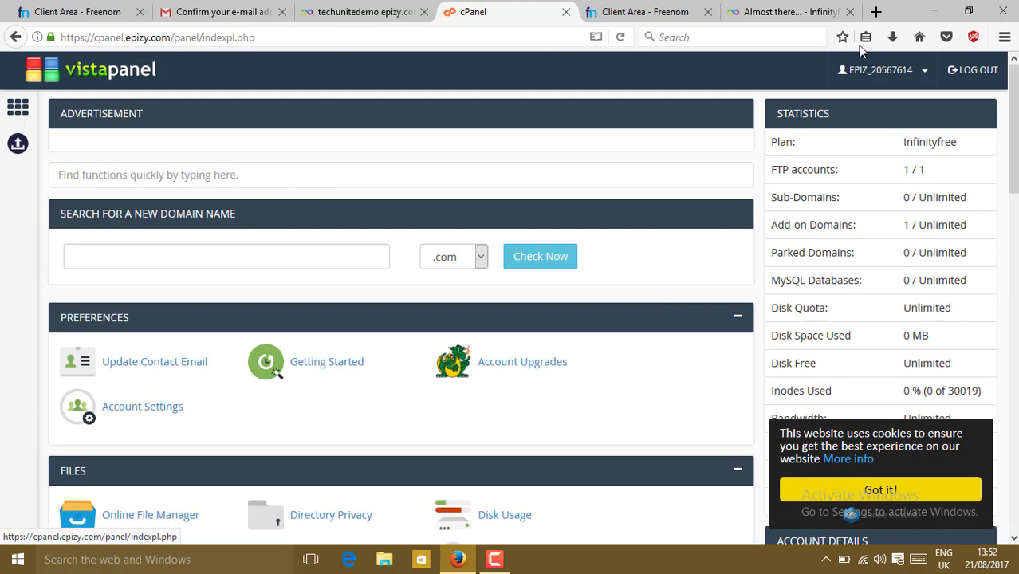
scroll(399, 319, down, 2)
scroll(330, 336, down, 4)
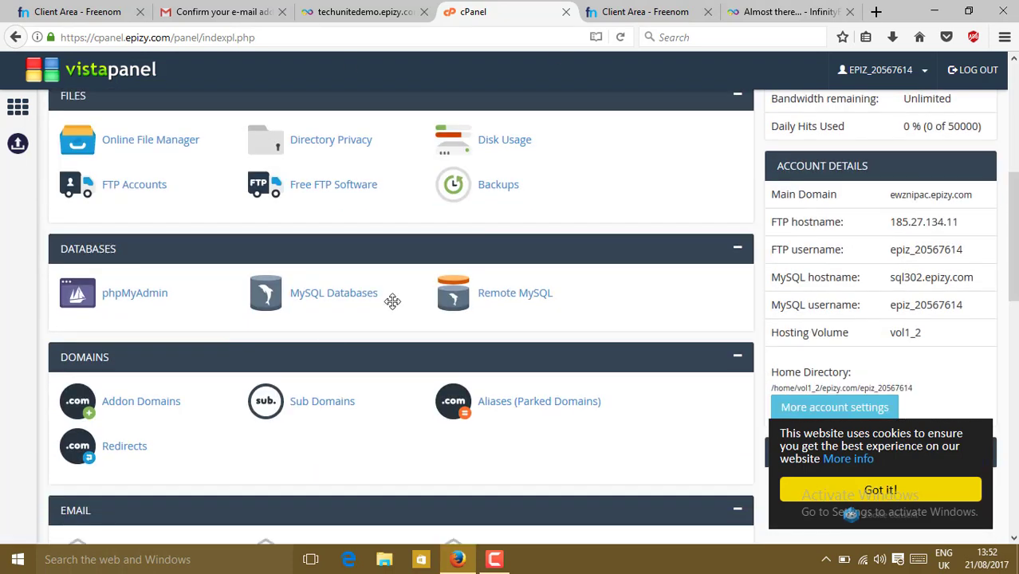
click(125, 405)
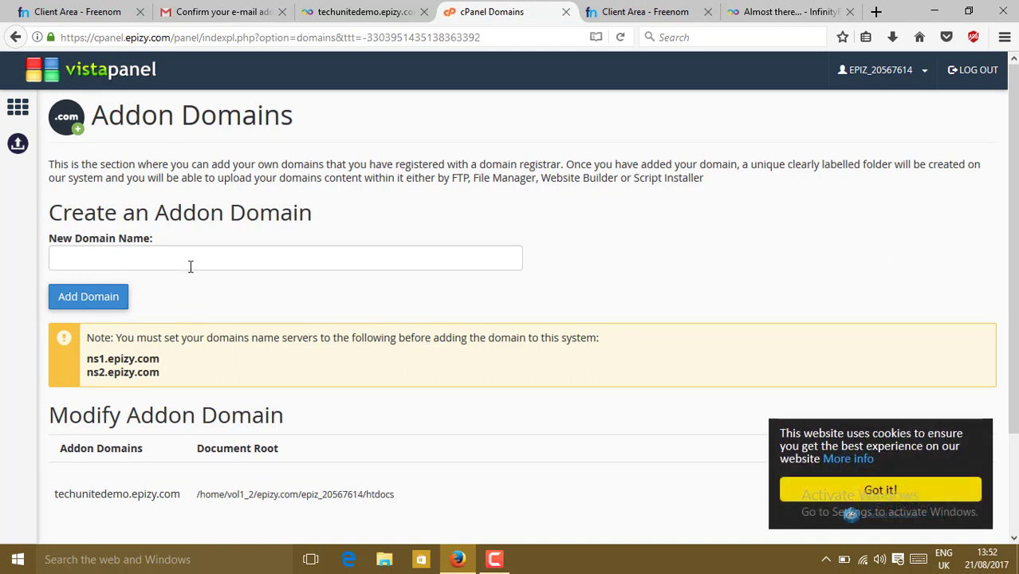
Resubmit techunitedemo.gq as an addon domain; it fails again with Error Adding Domain
click(190, 266)
key(ctrl+v)
key(ctrl+a)
text(te)
click(191, 280)
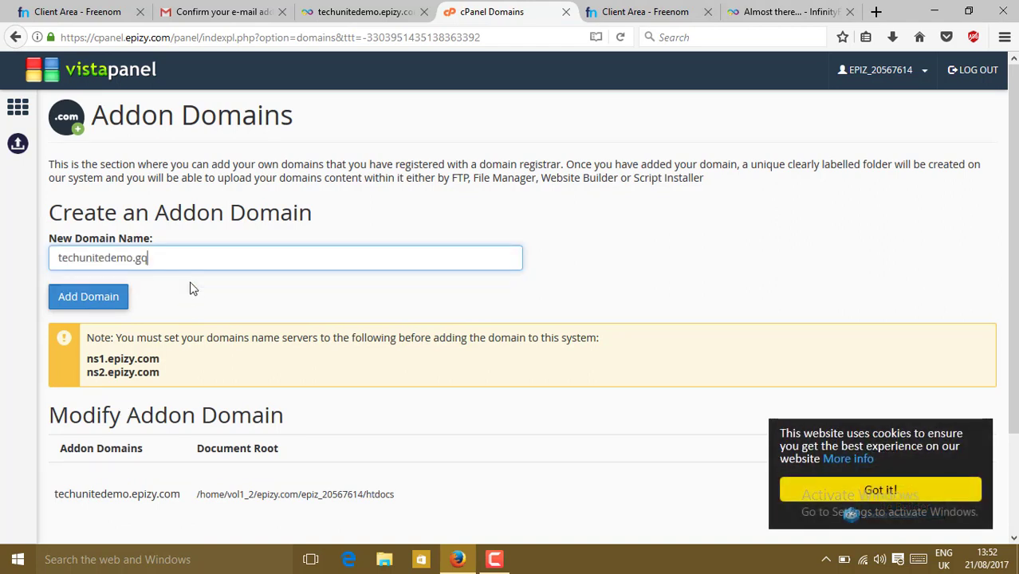
click(89, 296)
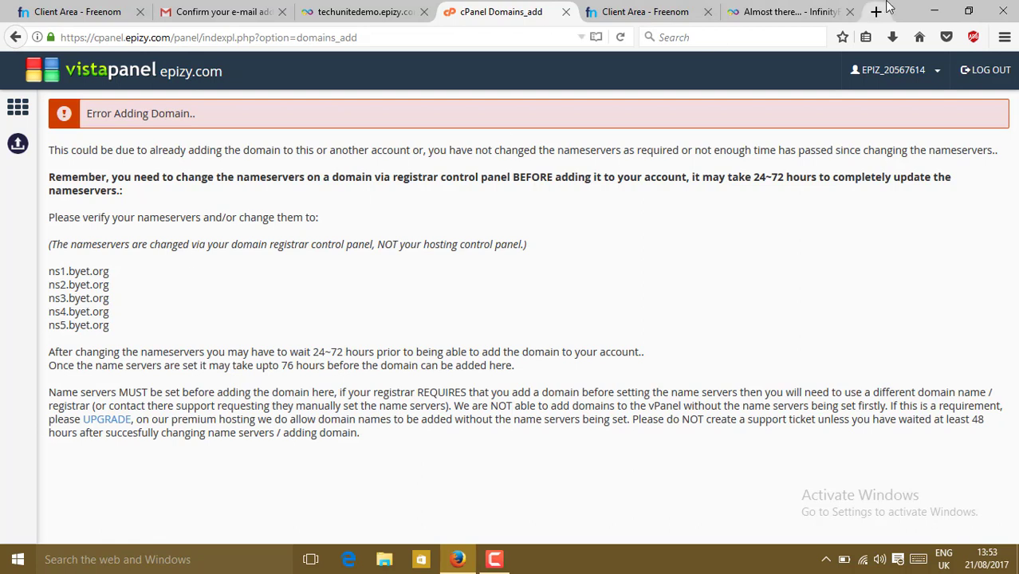
Clear all Firefox browsing history and close the cPanel and Freenom tabs
click(1005, 40)
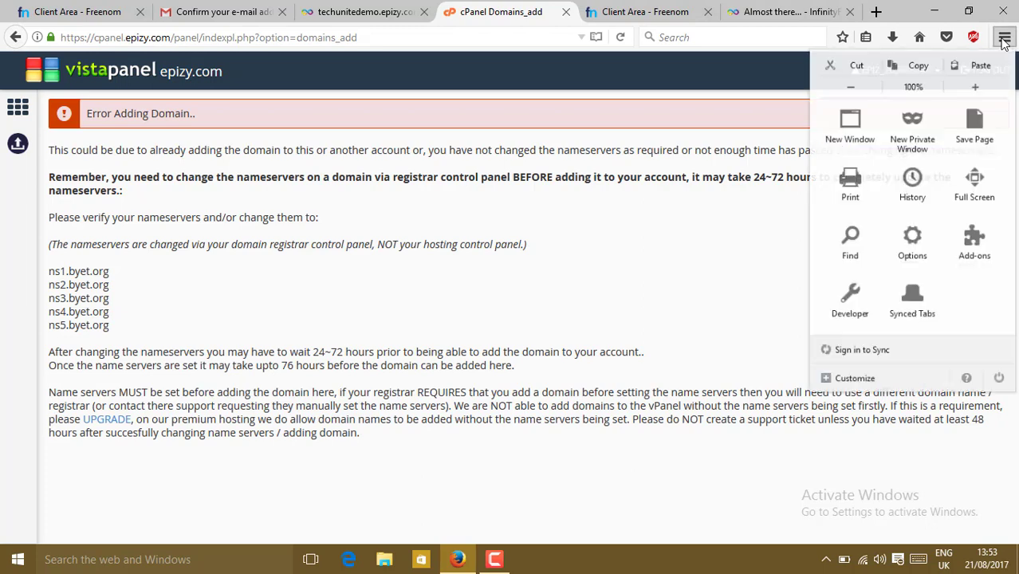
click(906, 192)
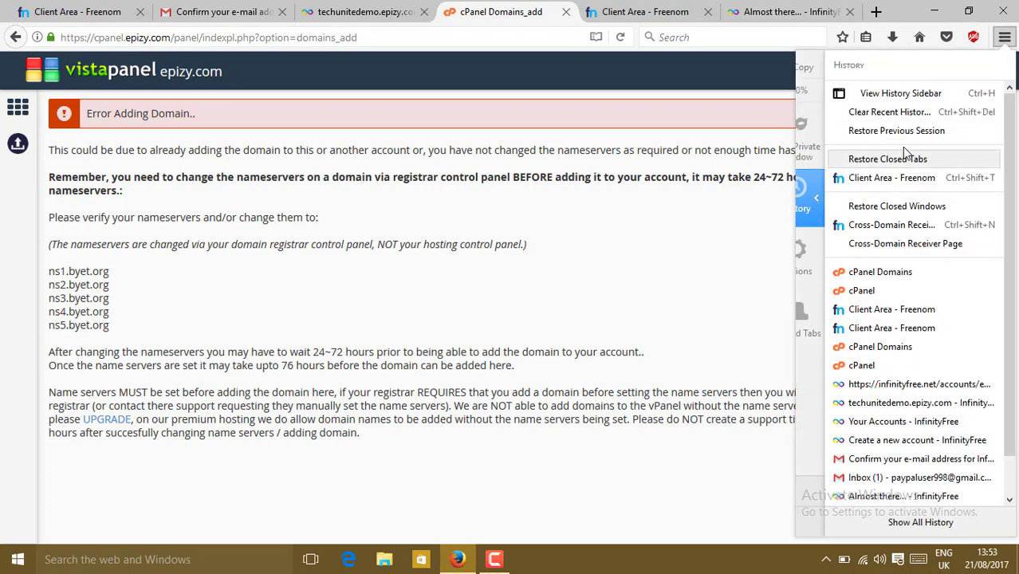
click(905, 113)
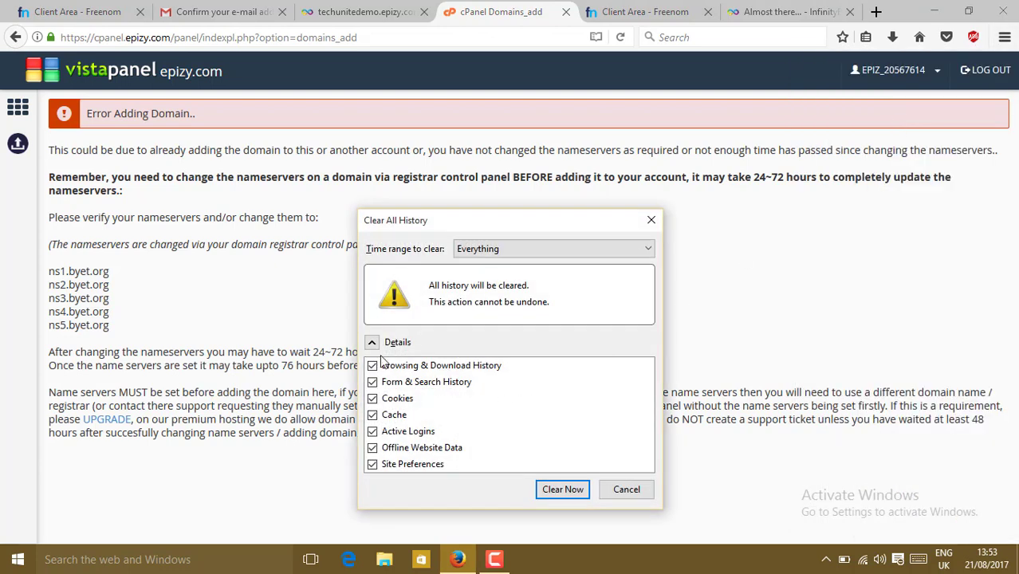
click(579, 491)
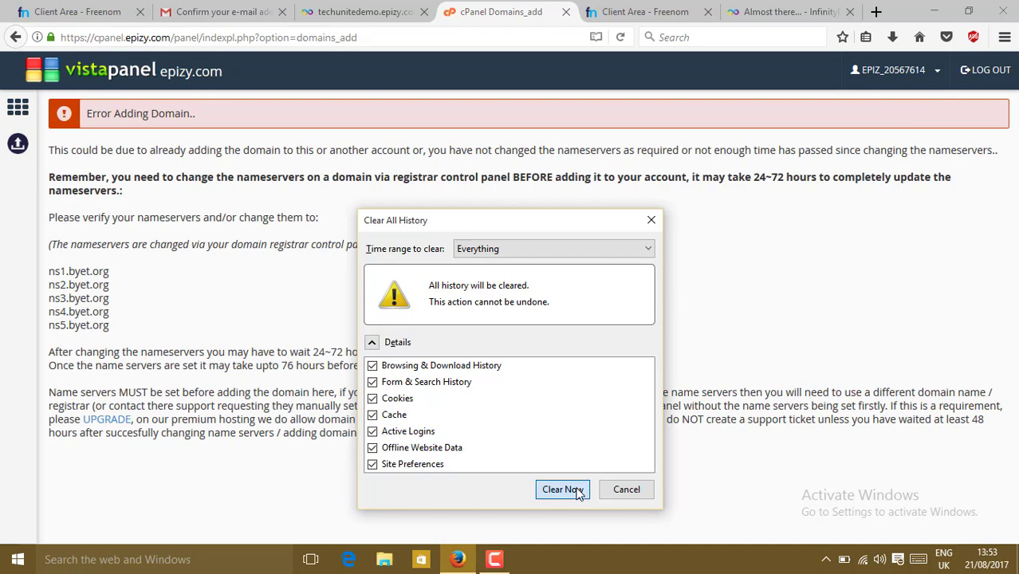
click(566, 13)
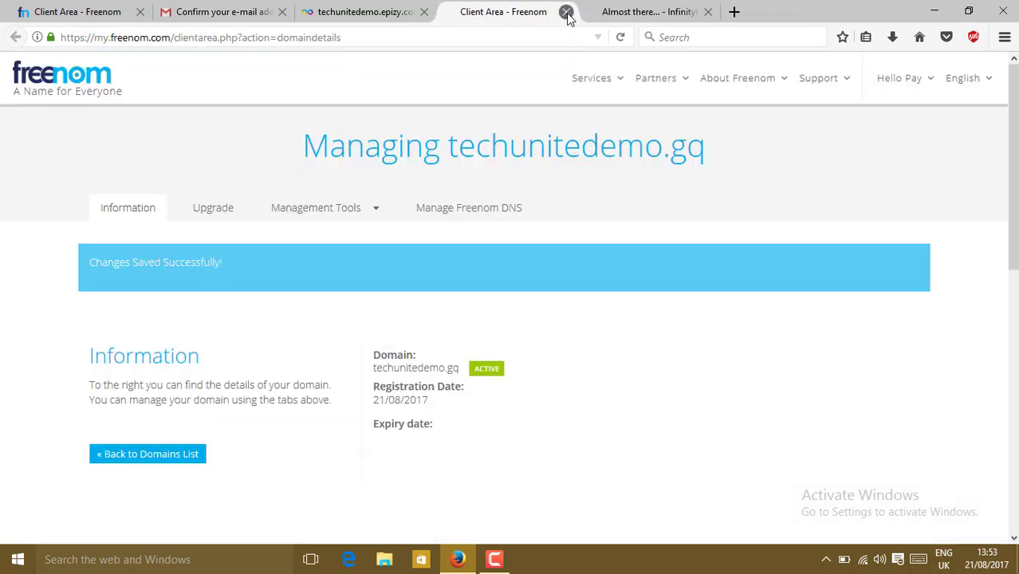
click(567, 14)
Close the InfinityFree sign-up, techunitedemo.epizy.com and Gmail confirmation tabs
click(567, 14)
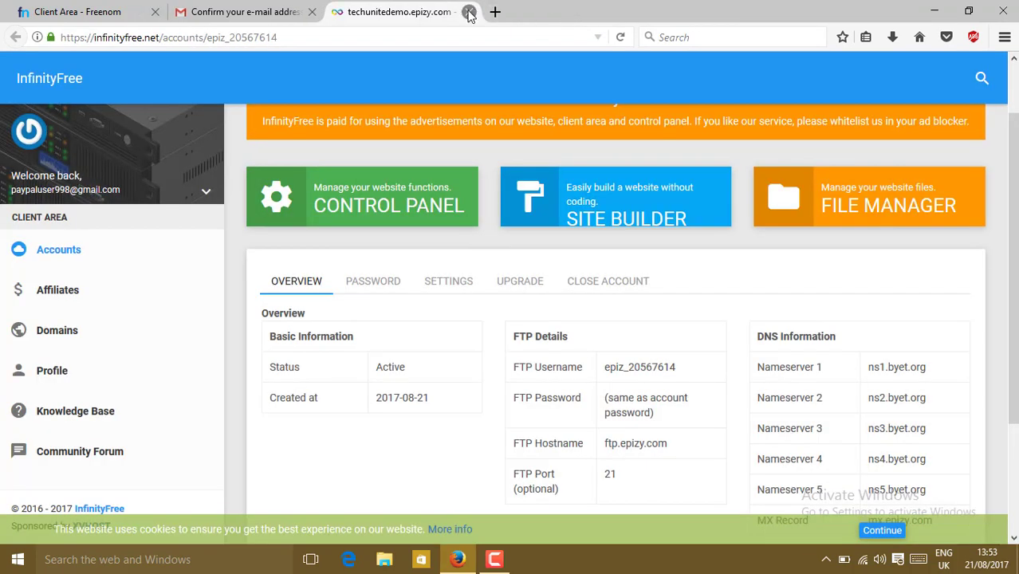
click(469, 13)
click(312, 14)
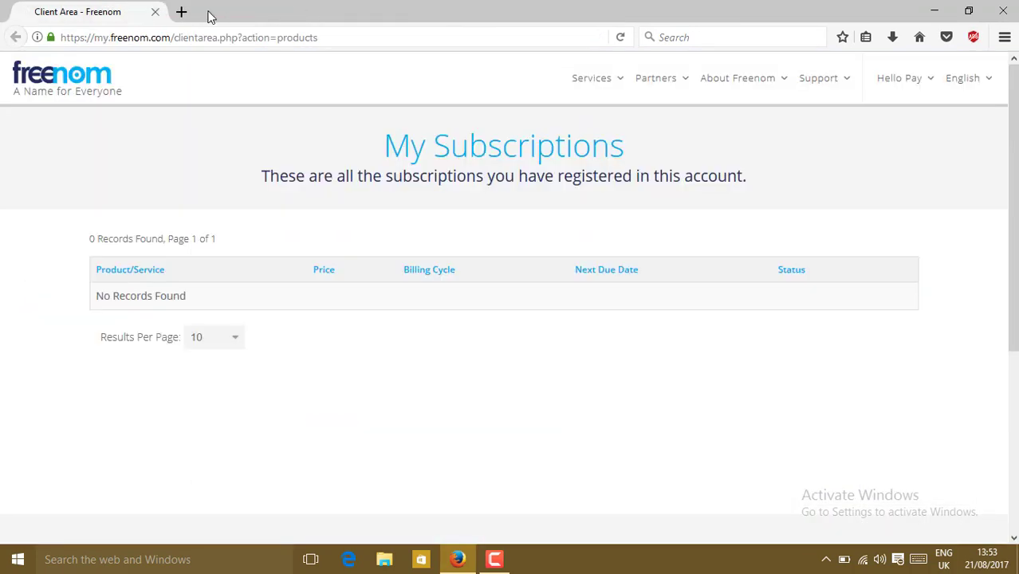
Search 'infinity free hosting' in a new tab and open the InfinityFree result
click(182, 13)
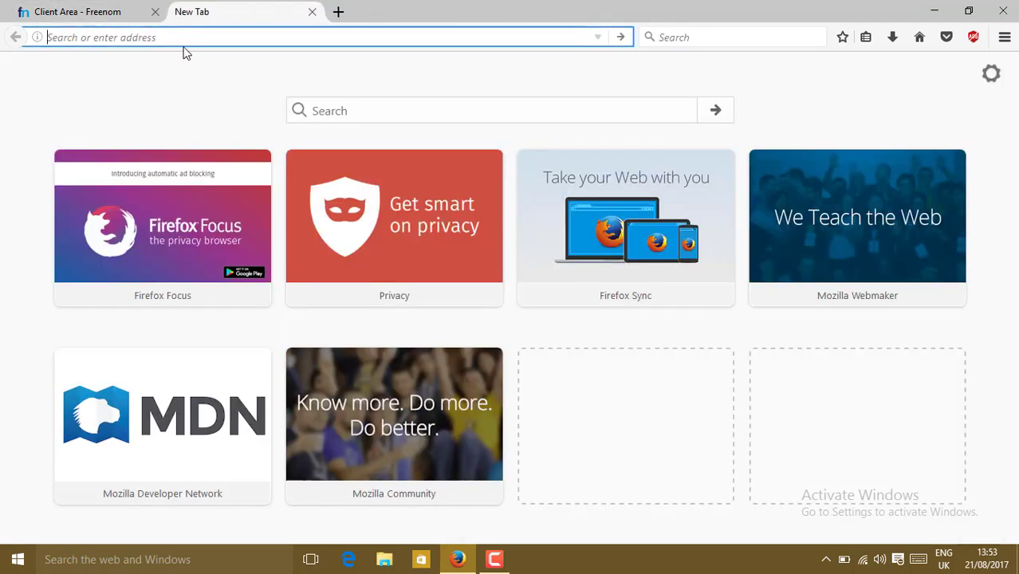
text(infi)
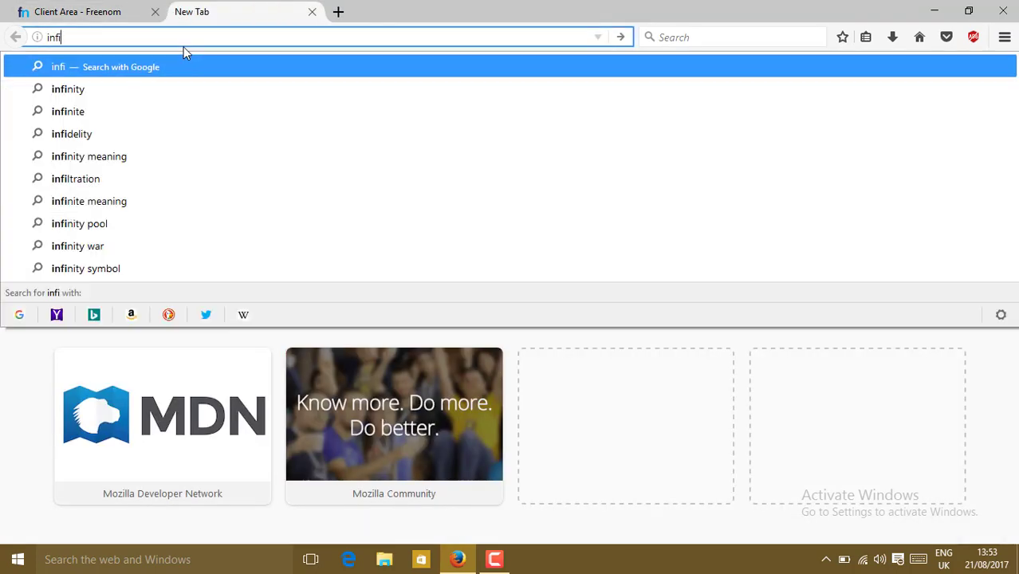
text(nit)
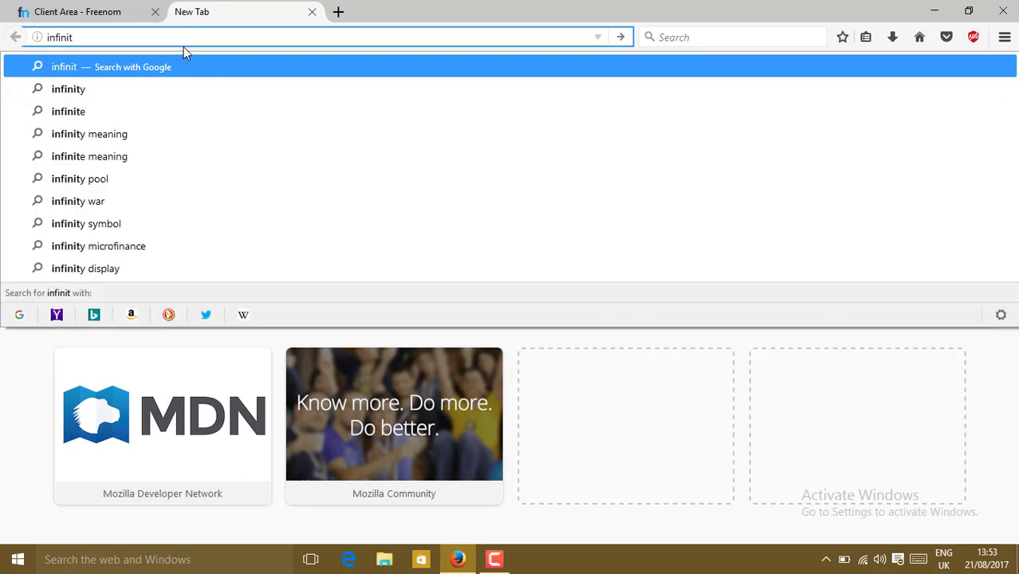
text(y free)
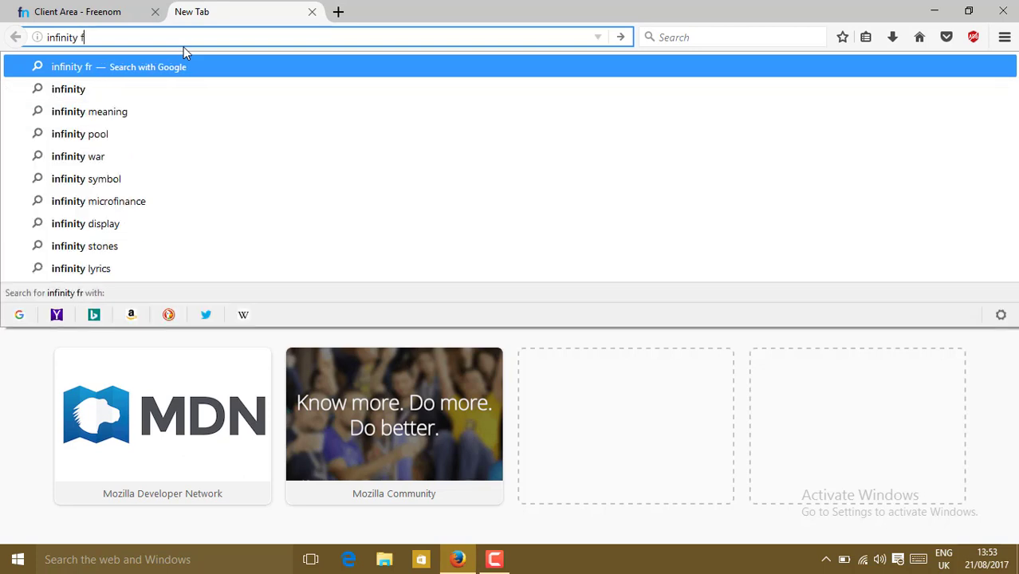
text( hosting&ie=utf-8&oe=utf-8&client=firefox-b-ab)
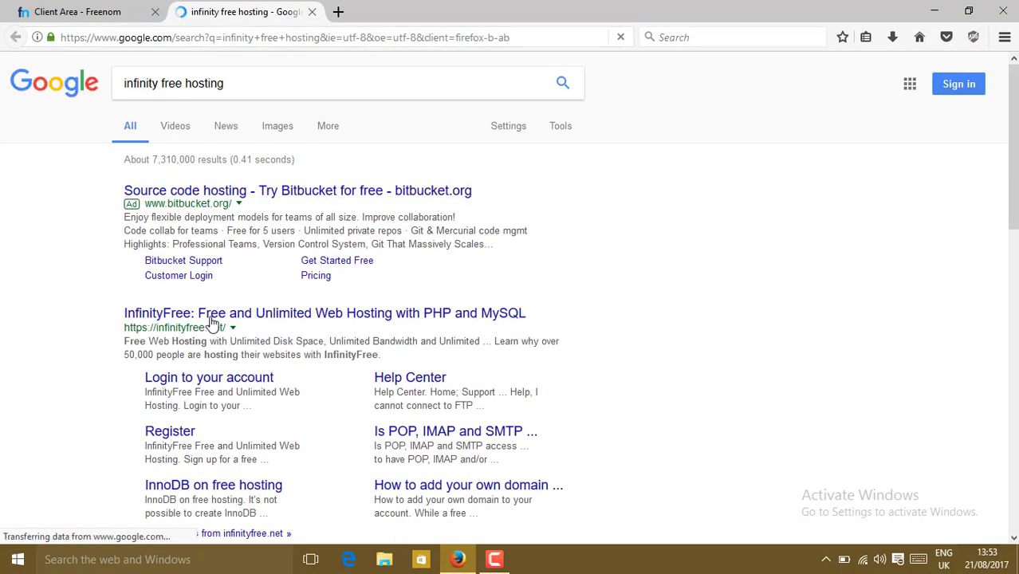
click(212, 319)
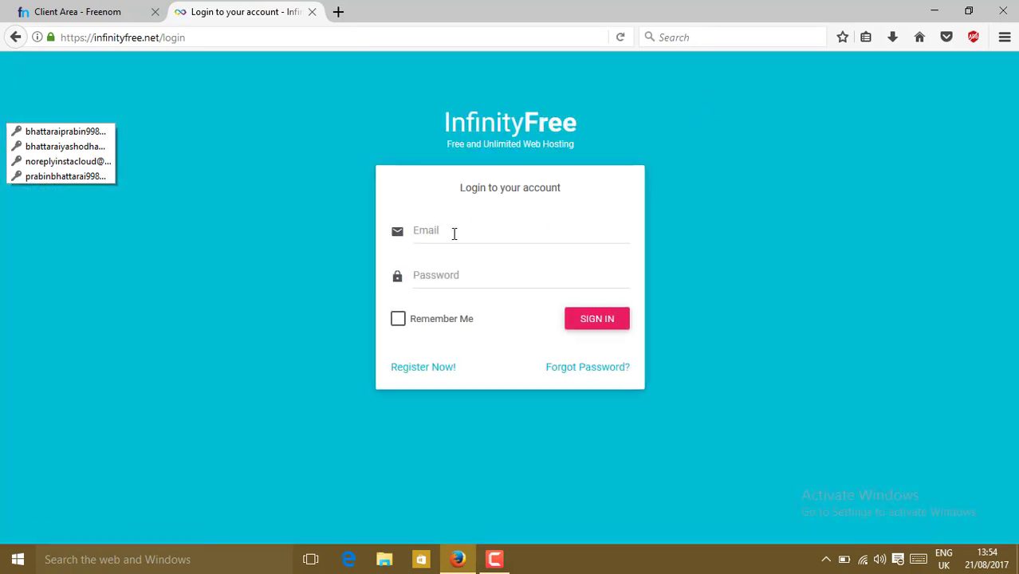
Sign in to InfinityFree with the account e-mail and password, saving the login in Firefox
click(454, 233)
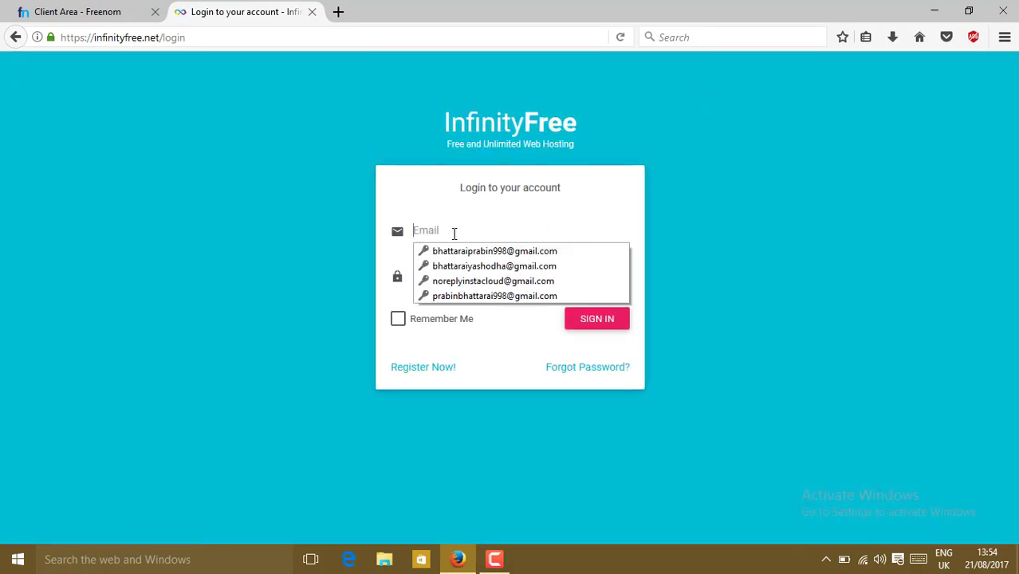
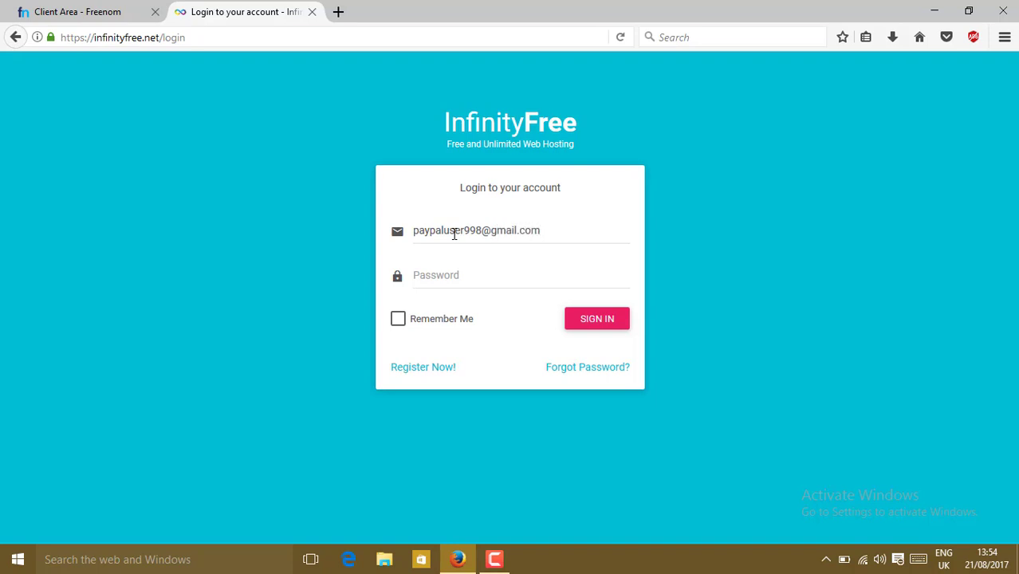
click(454, 273)
text(•••••••••••)
key(Return)
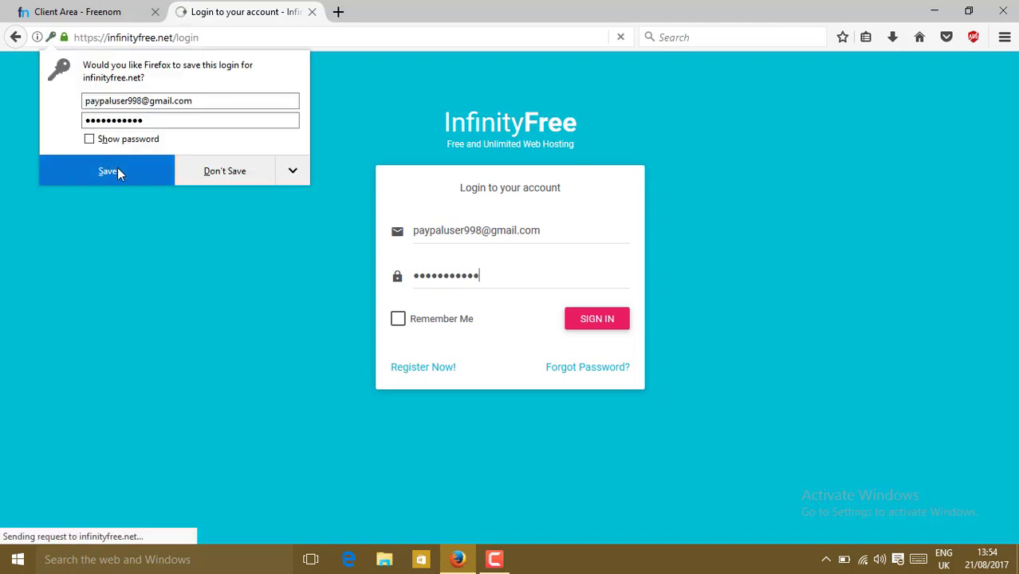
click(117, 167)
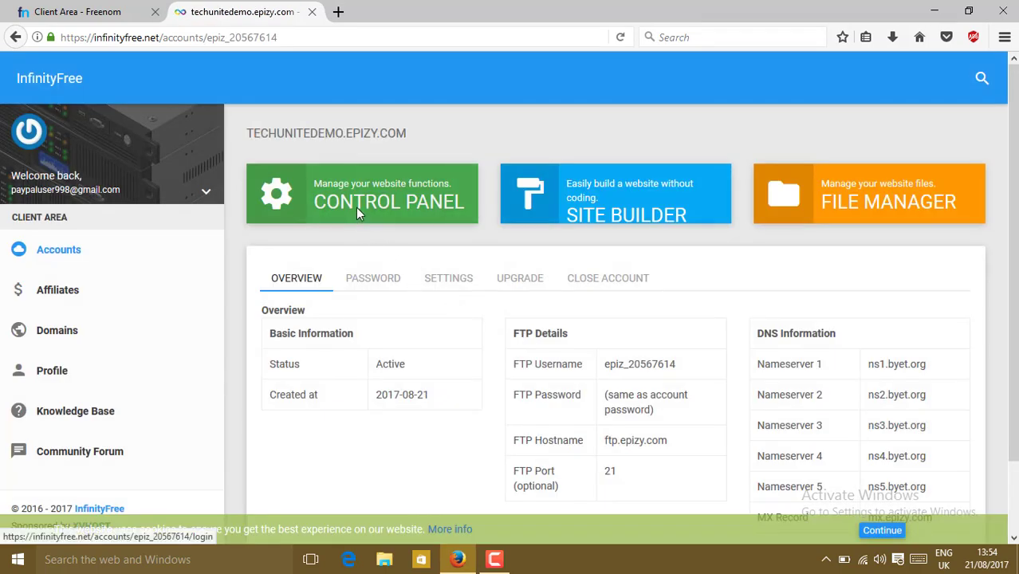
From the control panel's Addon Domains page, add techunitedemo.gq, which is now accepted
click(356, 208)
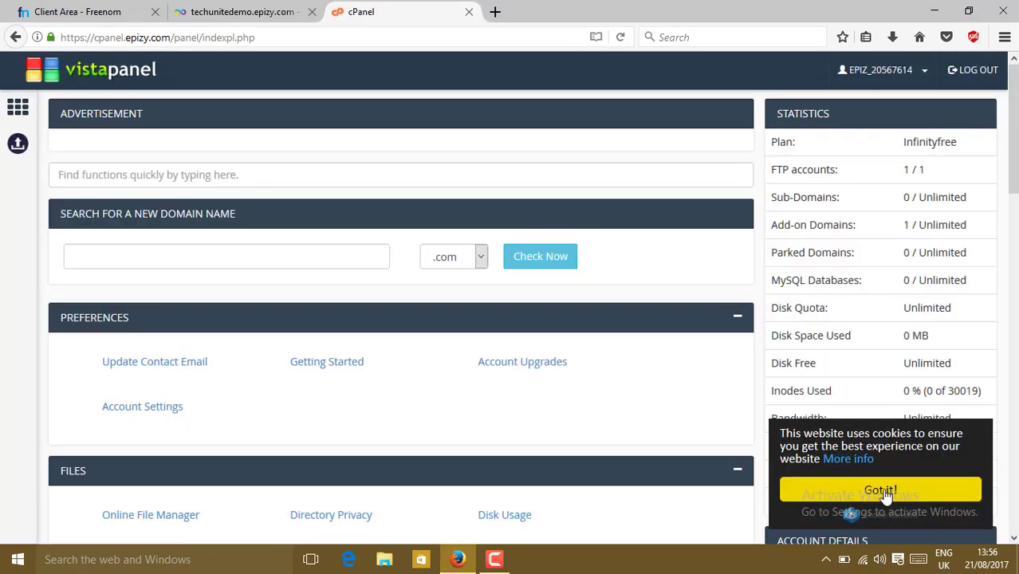
click(882, 492)
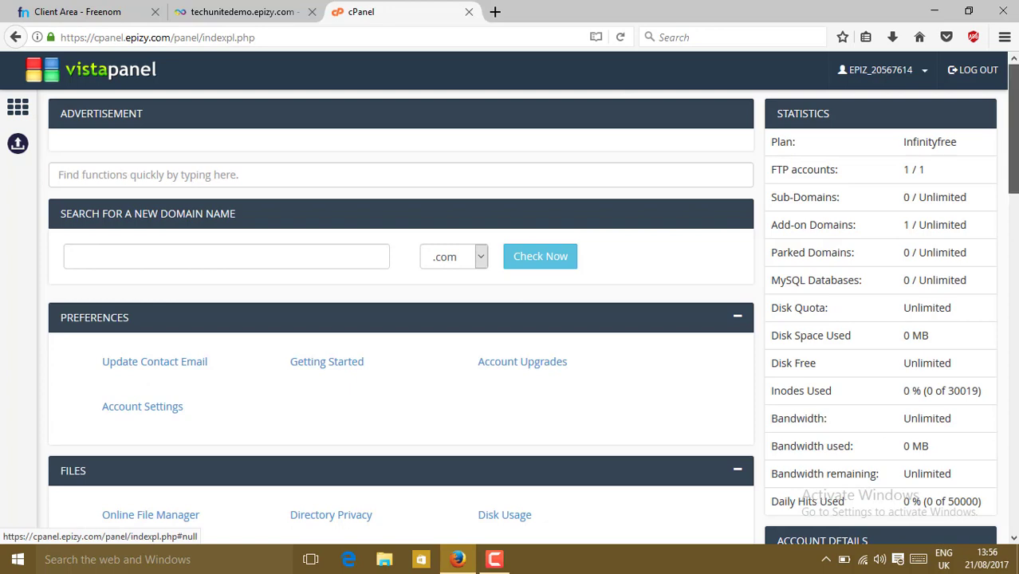
scroll(1014, 243, down, 5)
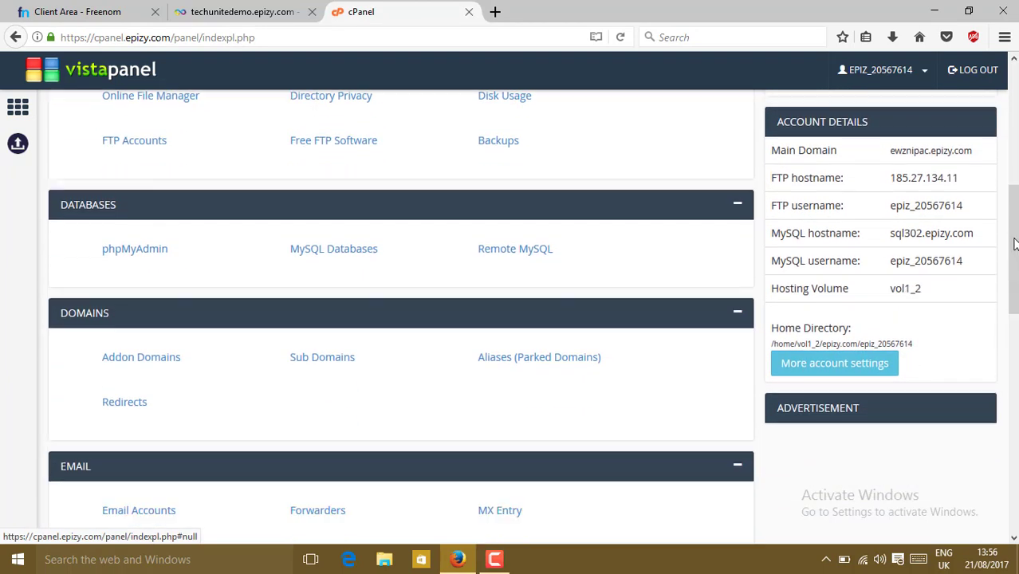
click(126, 360)
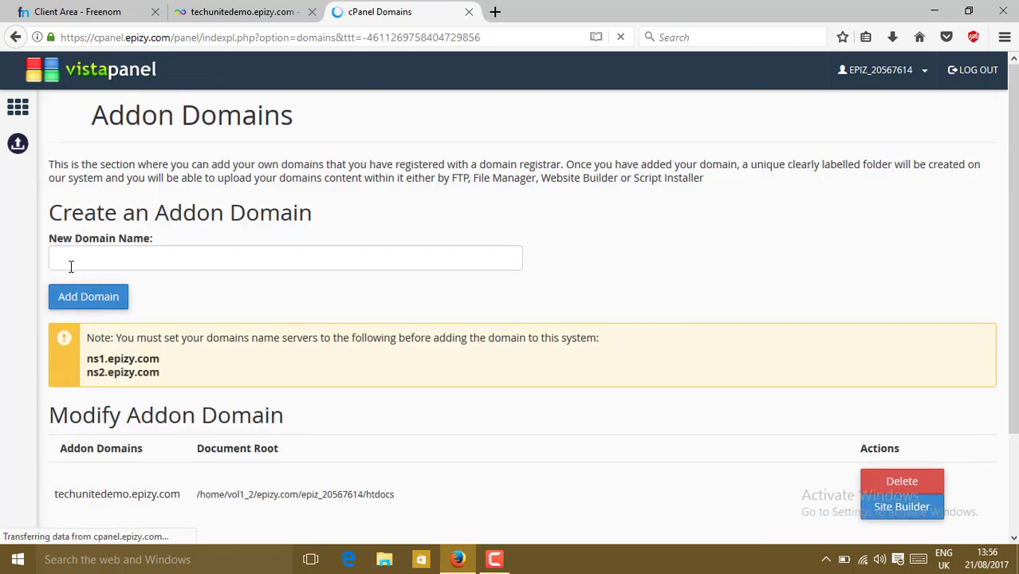
click(71, 262)
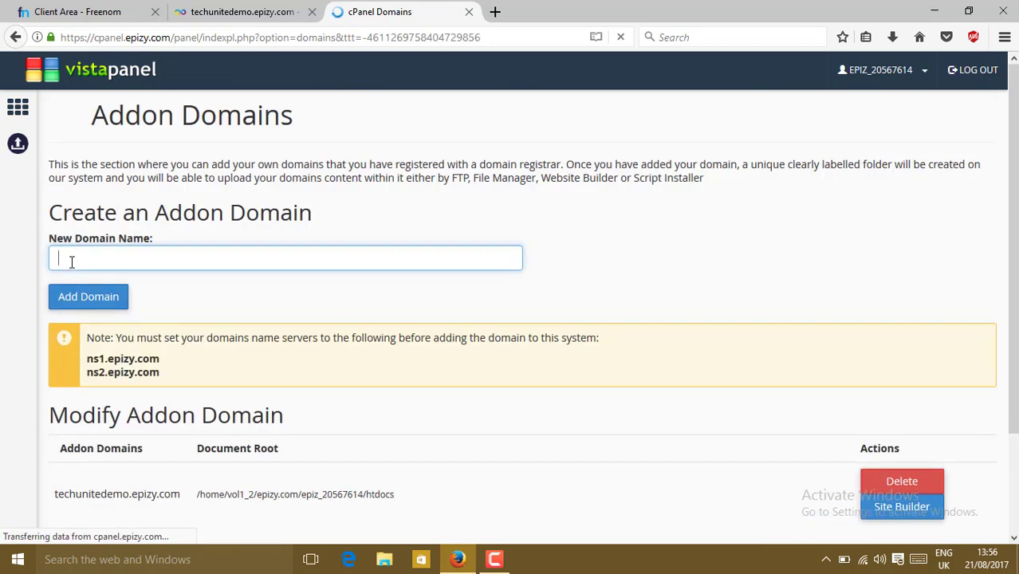
text(techunitedemo.gq)
click(88, 297)
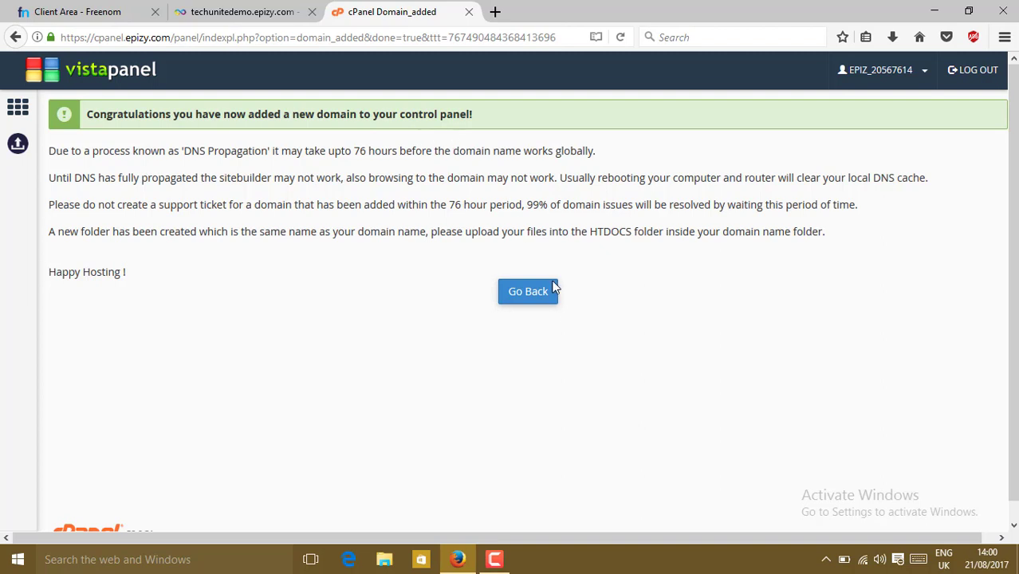
Return to the Addon Domains page and review the listed domains
click(529, 302)
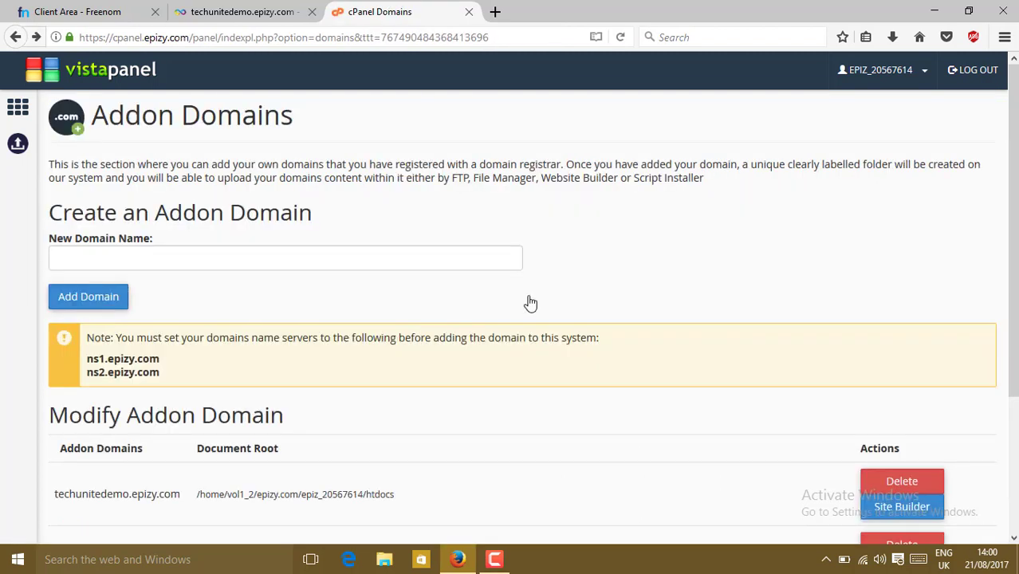
scroll(530, 303, down, 4)
scroll(500, 286, up, 4)
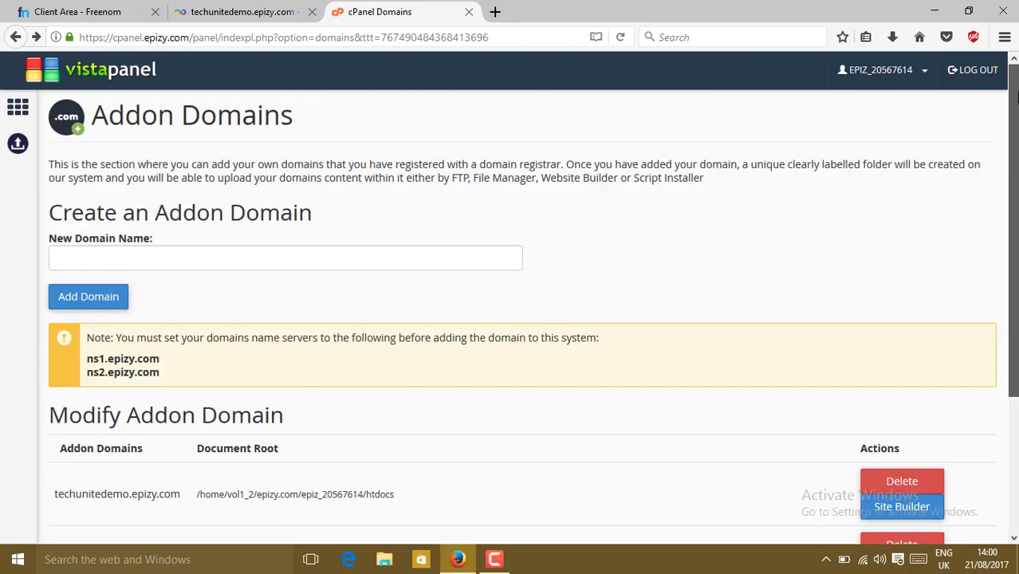
scroll(522, 319, down, 4)
scroll(521, 318, up, 4)
Check the vistapanel home statistics showing 2 add-on domains, then return to the InfinityFree account tab
click(18, 111)
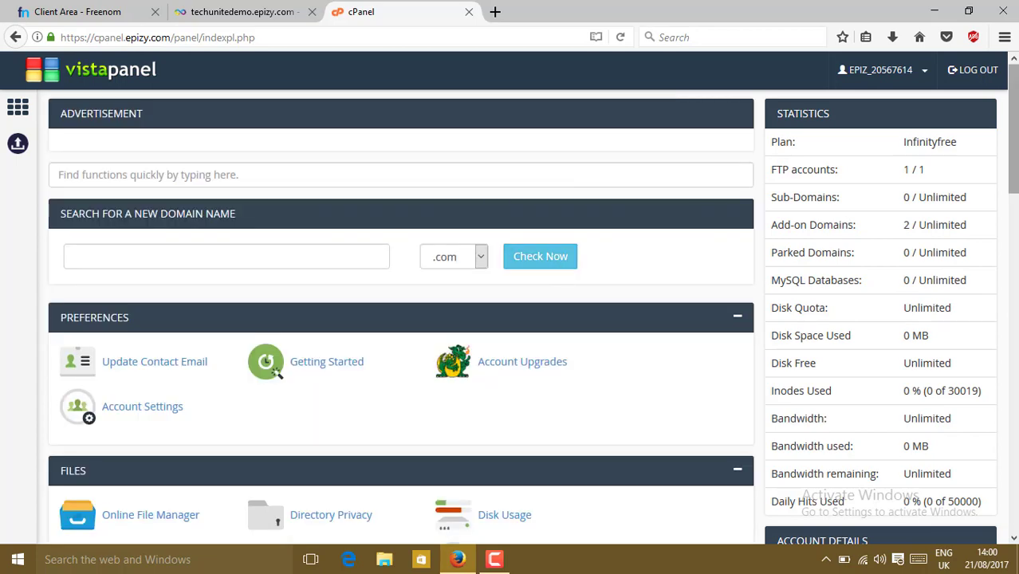
scroll(1012, 135, down, 3)
scroll(398, 318, down, 5)
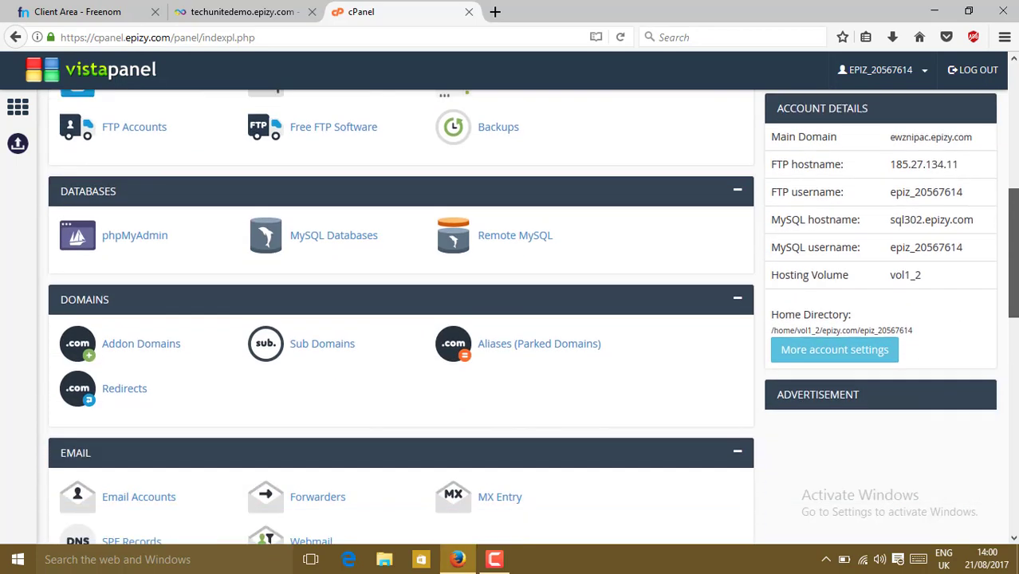
scroll(1013, 366, down, 6)
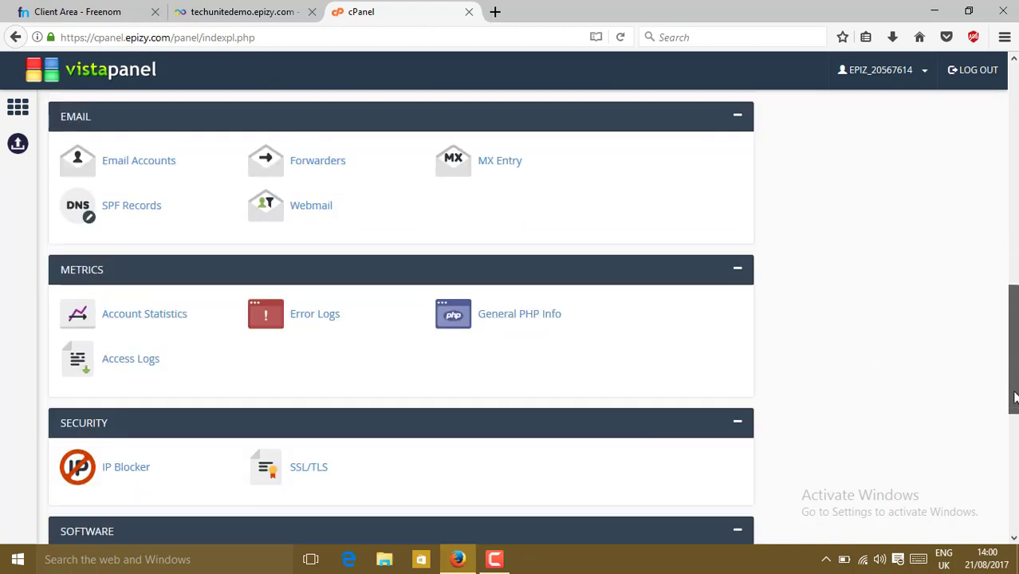
scroll(1014, 438, down, 3)
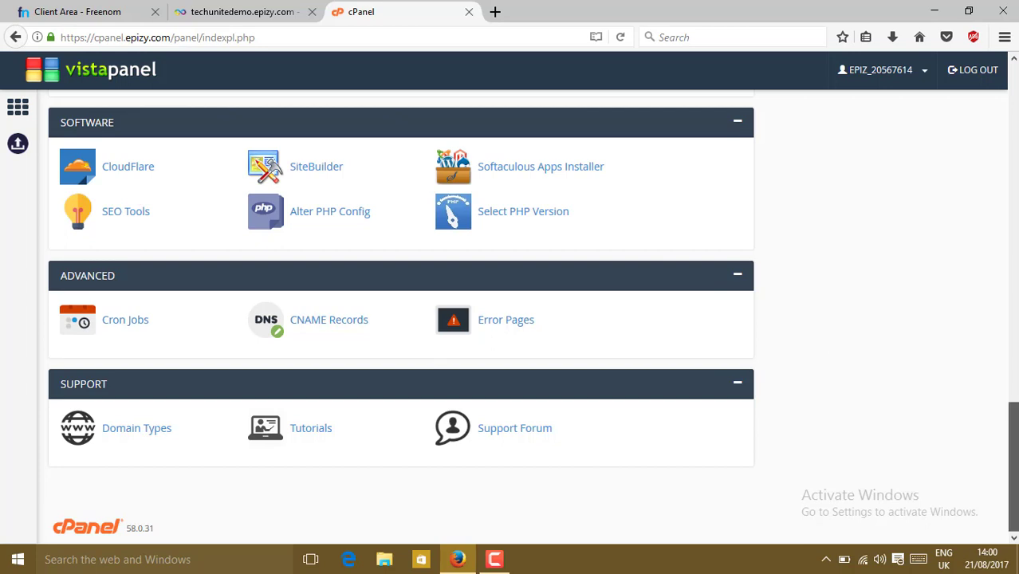
scroll(1012, 382, up, 4)
click(275, 11)
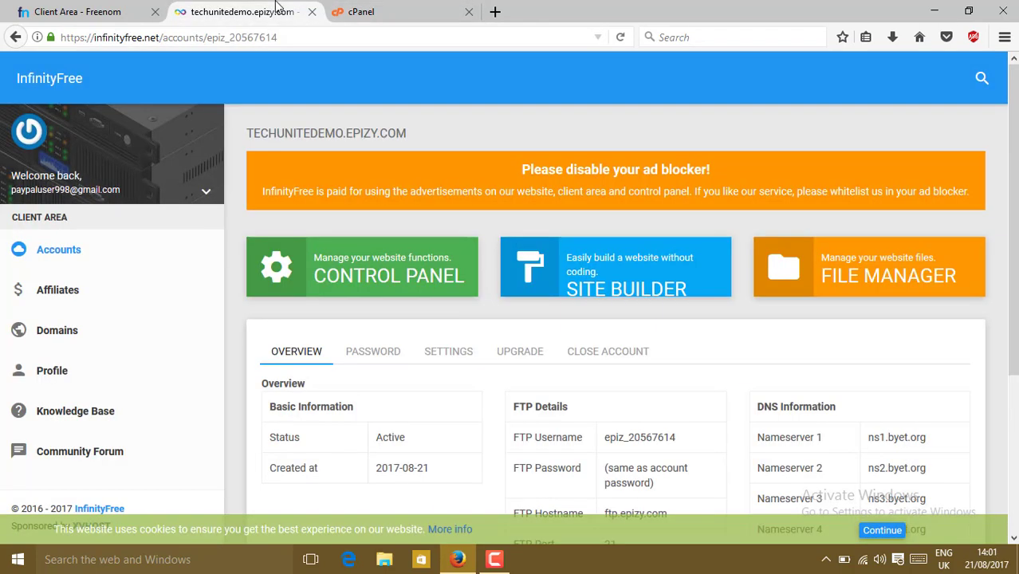
Open a new tab and enter techunitedemo.gq as the address
click(492, 13)
text(techuni)
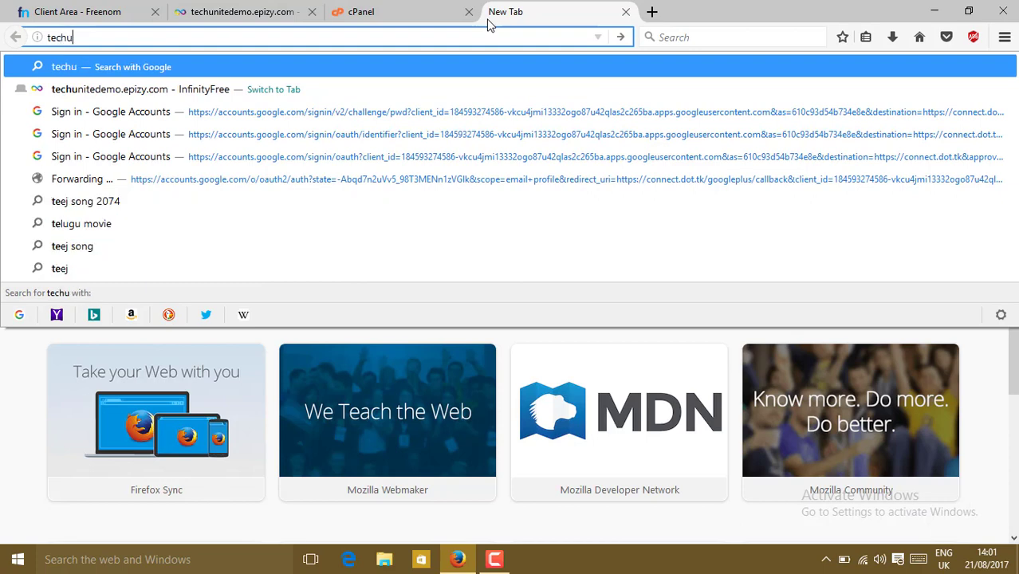
text(tedemo.gq/?i=1)
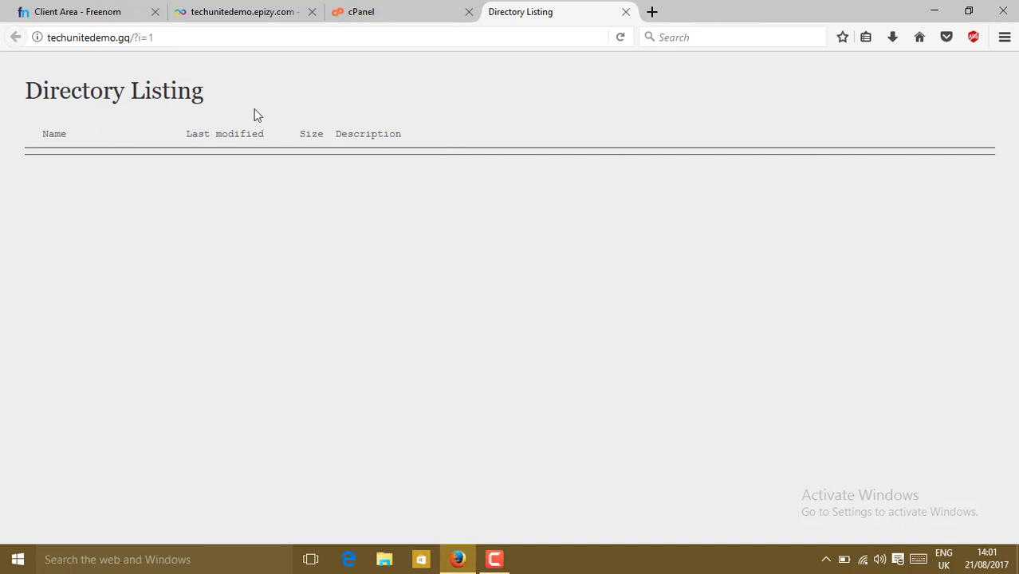
click(414, 10)
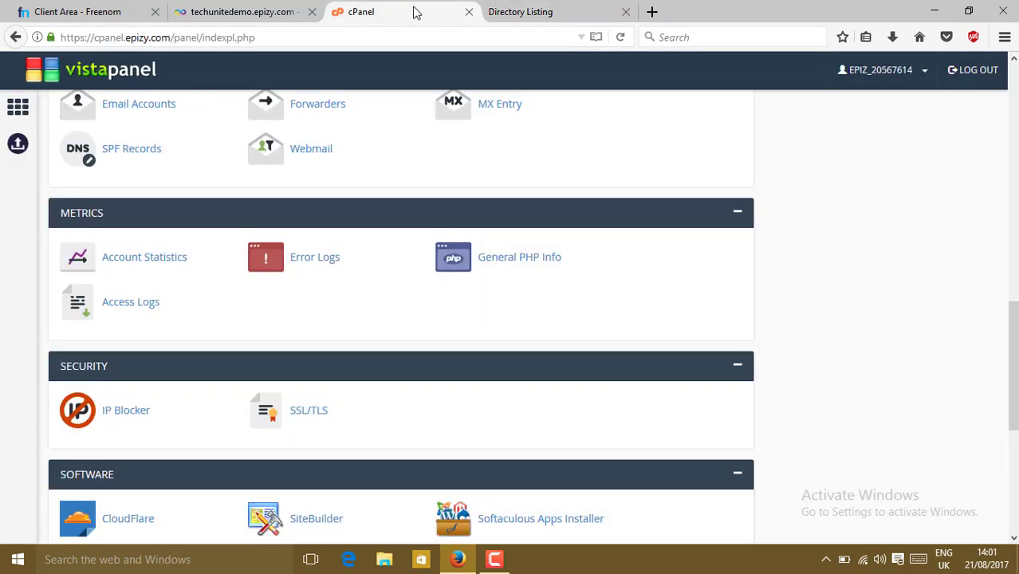
scroll(525, 209, up, 8)
scroll(525, 209, down, 1)
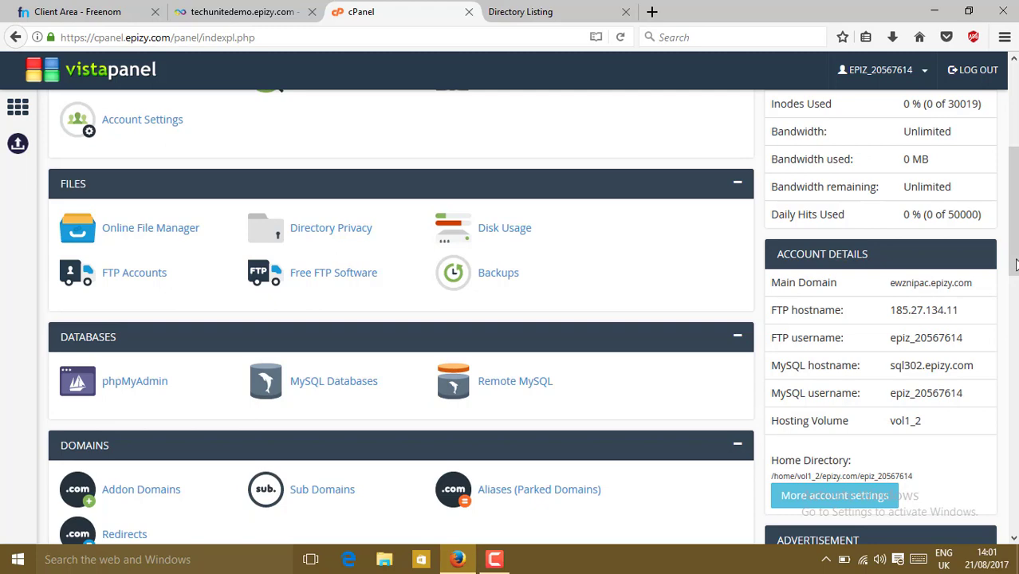
drag(1013, 271, 934, 175)
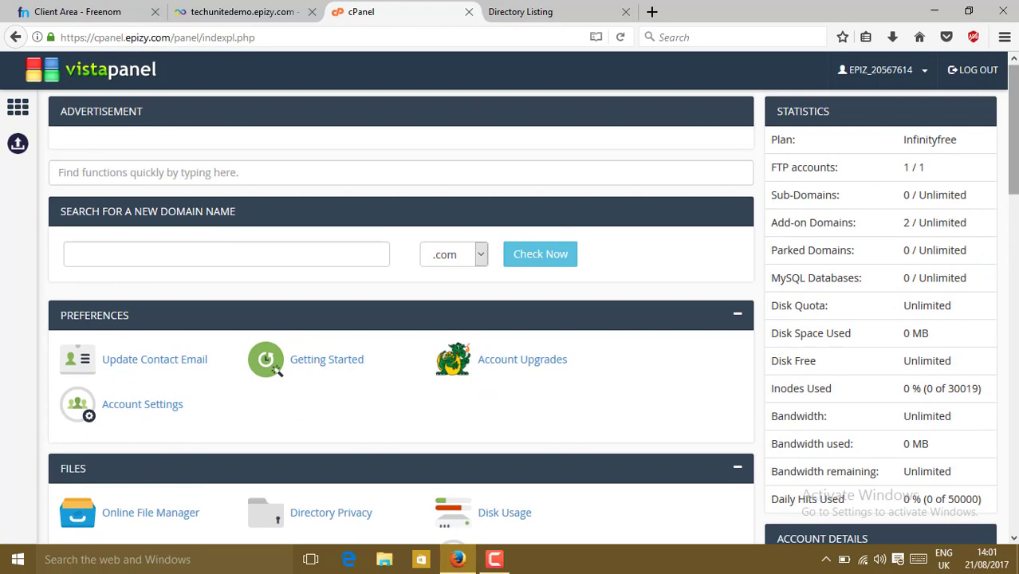
scroll(1012, 128, down, 2)
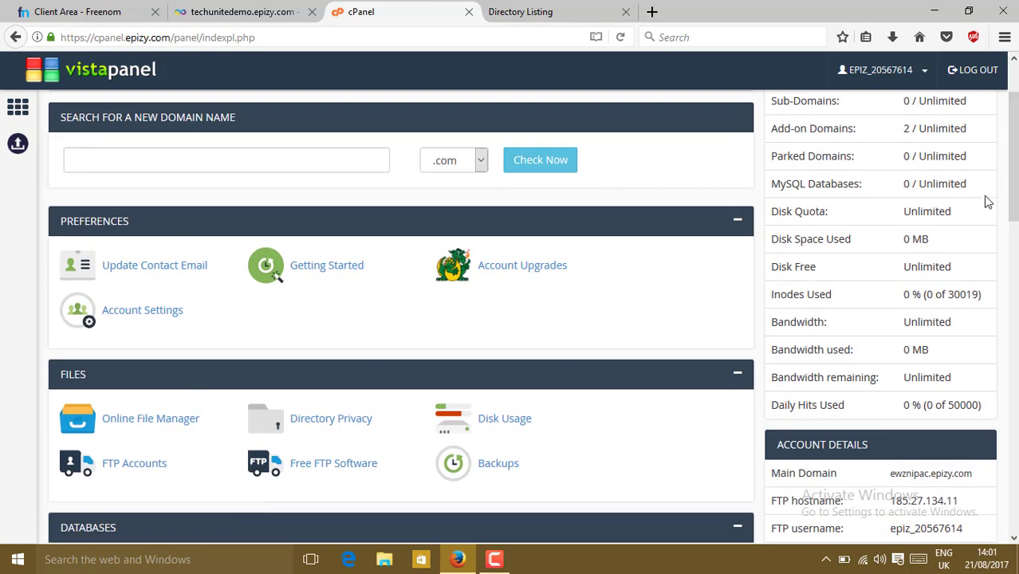
scroll(1011, 160, down, 3)
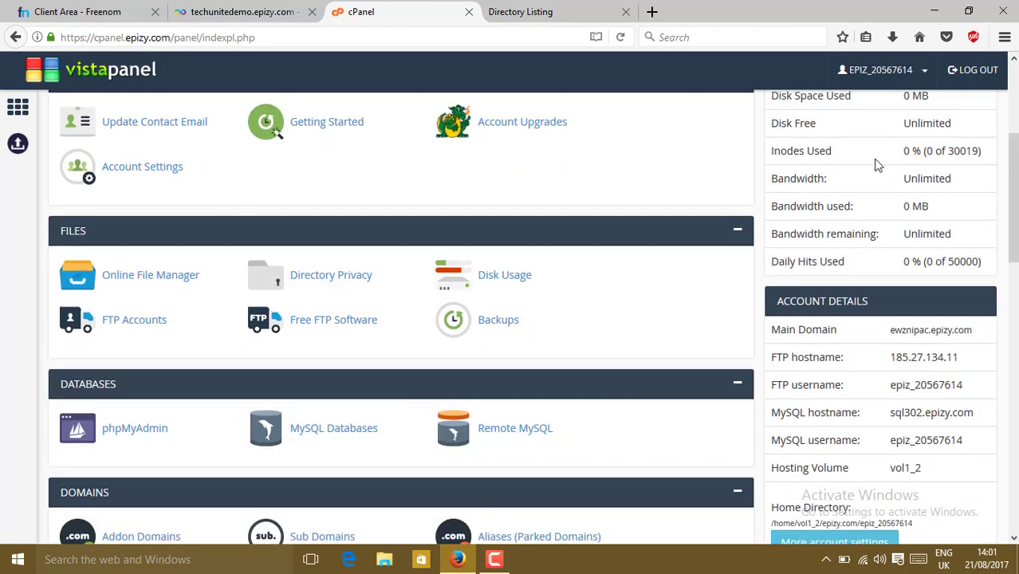
scroll(875, 164, down, 1)
scroll(876, 164, up, 6)
scroll(452, 112, up, 1)
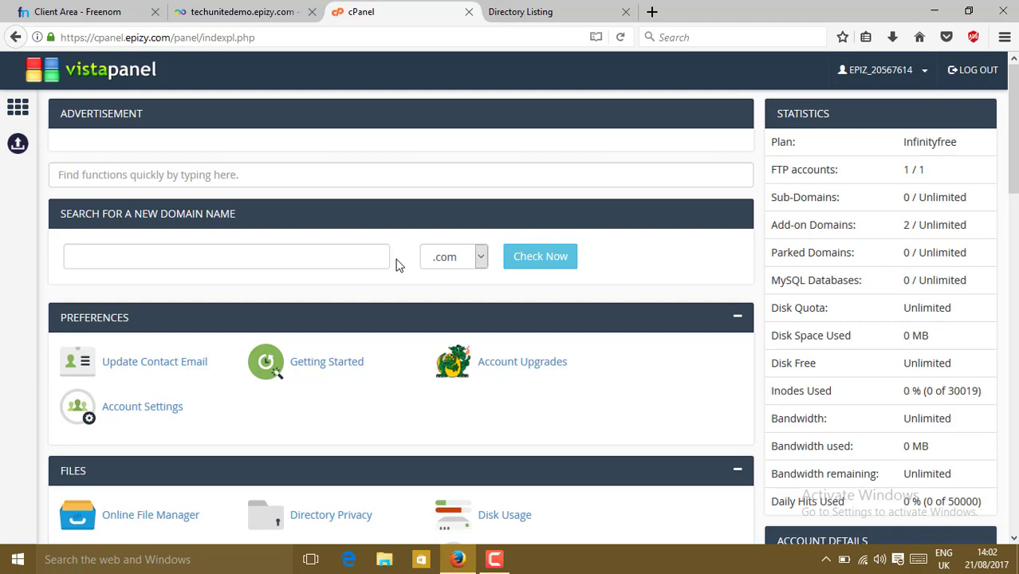
click(568, 8)
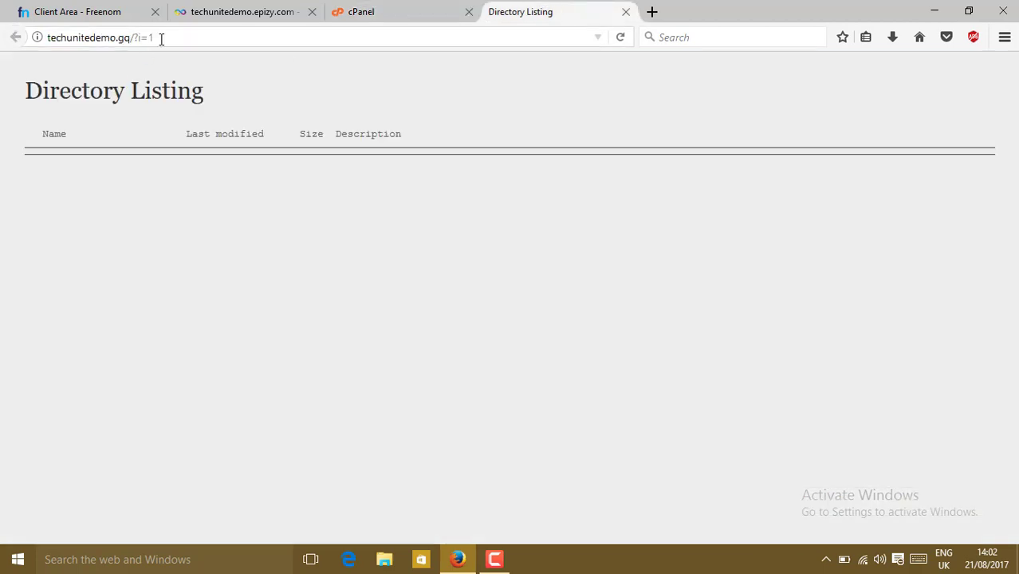